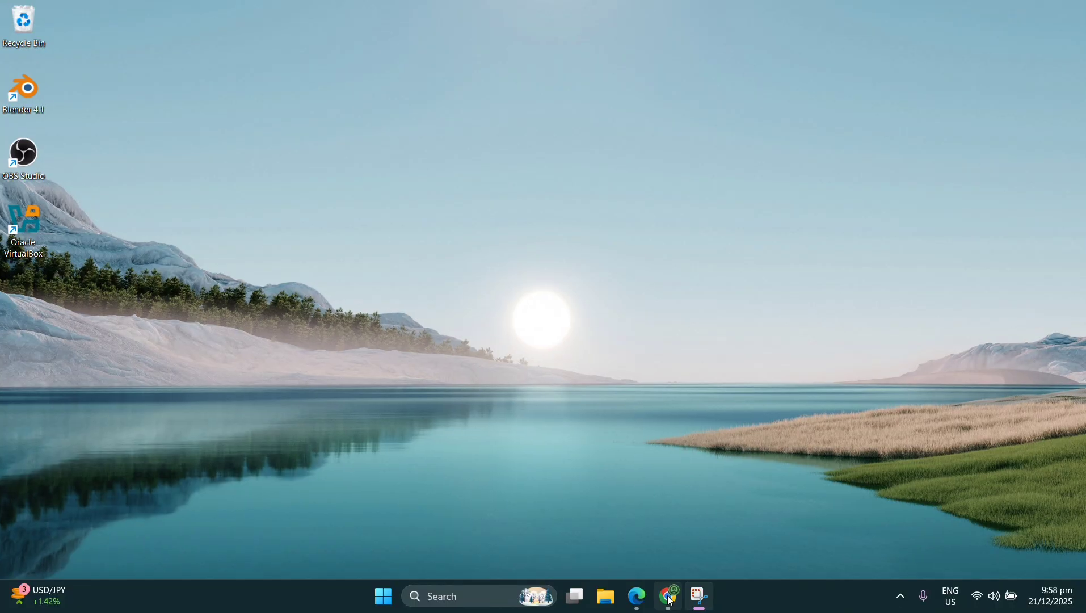
Switch to Google Chrome and play "Maroon 5 - Wait (Audio)" from the YouTube search results
{"action": "left_click", "coordinate": [670, 596]}
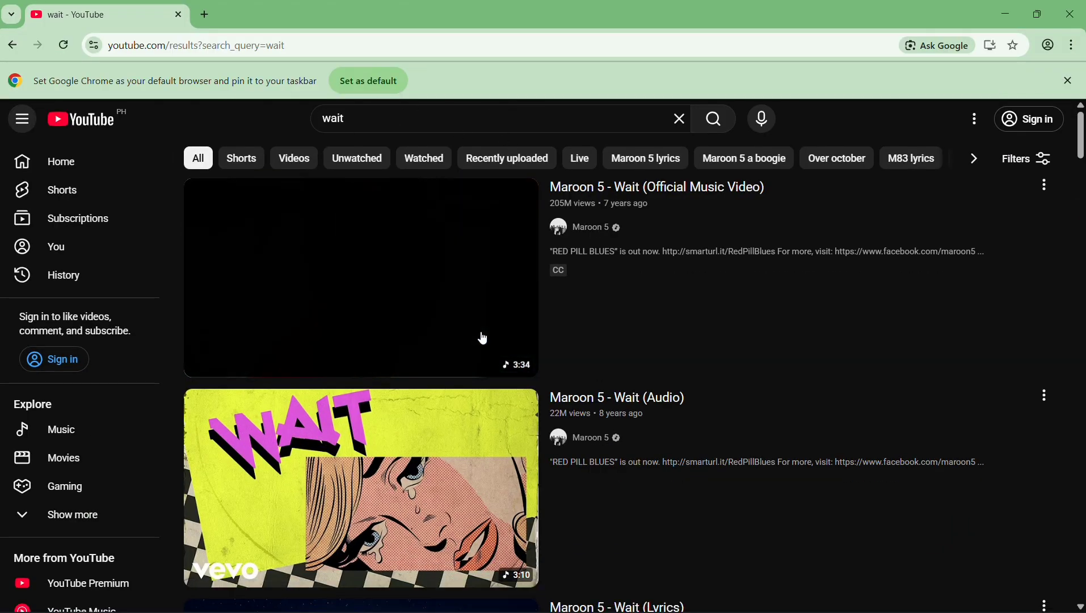
{"action": "scroll", "coordinate": [454, 380], "scroll_direction": "down", "scroll_amount": 1}
{"action": "left_click", "coordinate": [426, 399]}
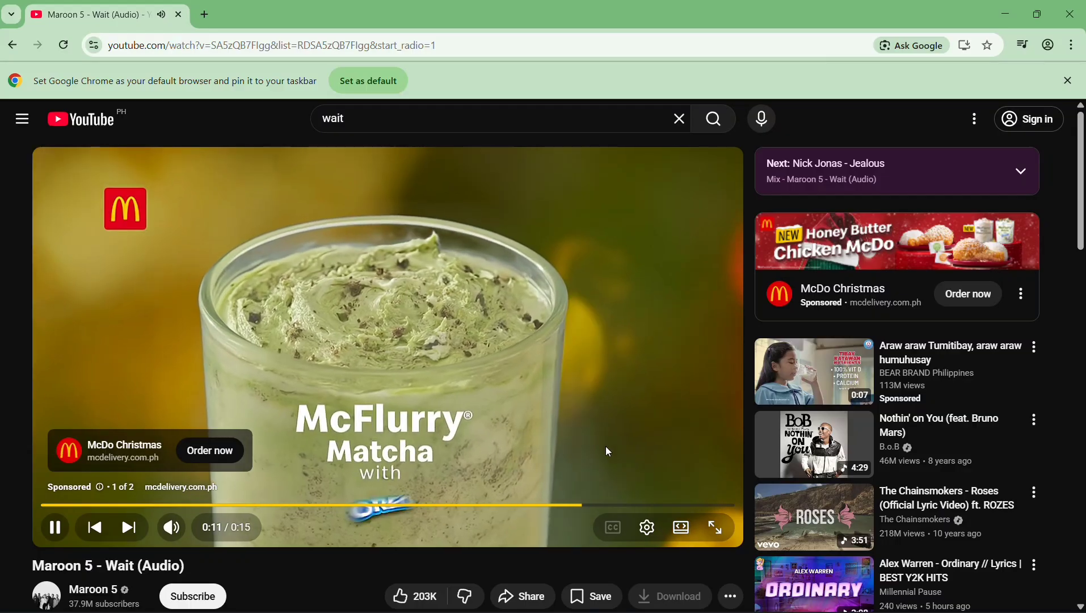
Run an internet speed test at fast.com in a new browser tab, examine the result, and minimize the browser
{"action": "left_click", "coordinate": [205, 14]}
{"action": "type", "text": "fast.com"}
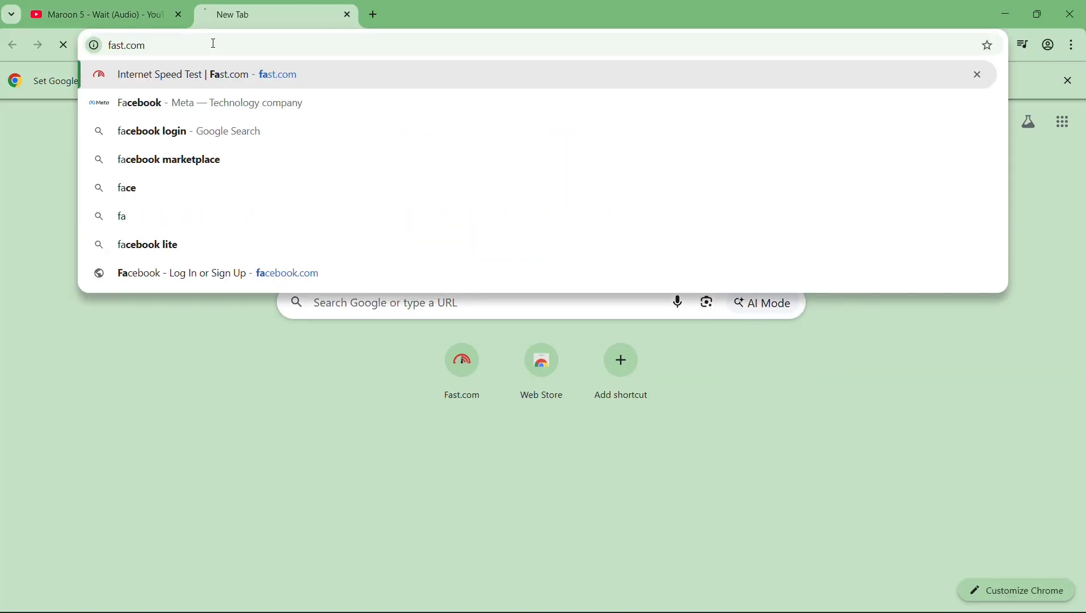
{"action": "key", "text": "Return"}
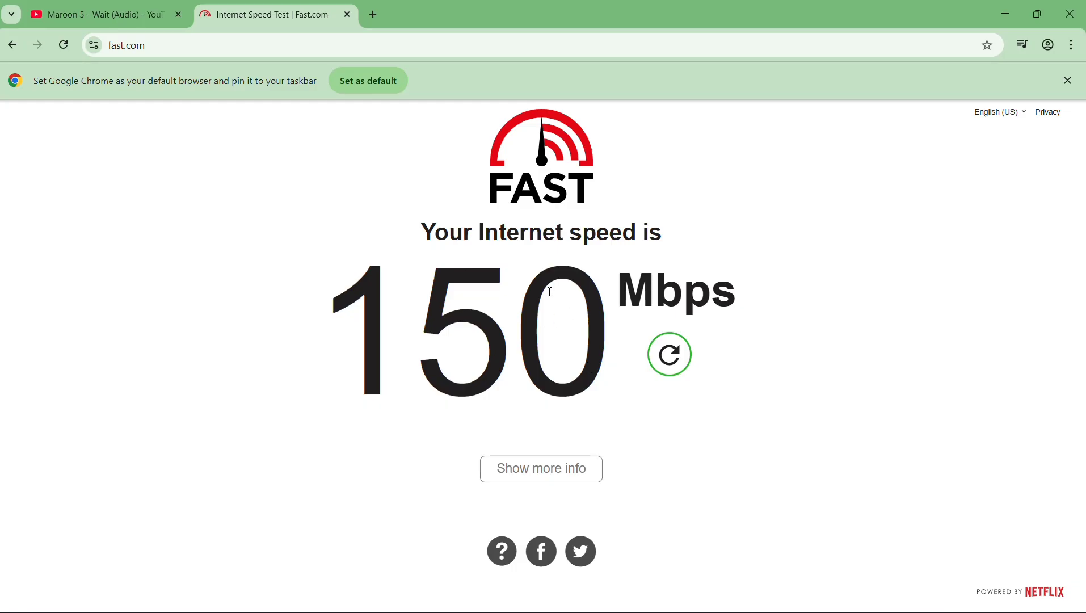
{"action": "left_click_drag", "start_coordinate": [343, 283], "coordinate": [743, 339]}
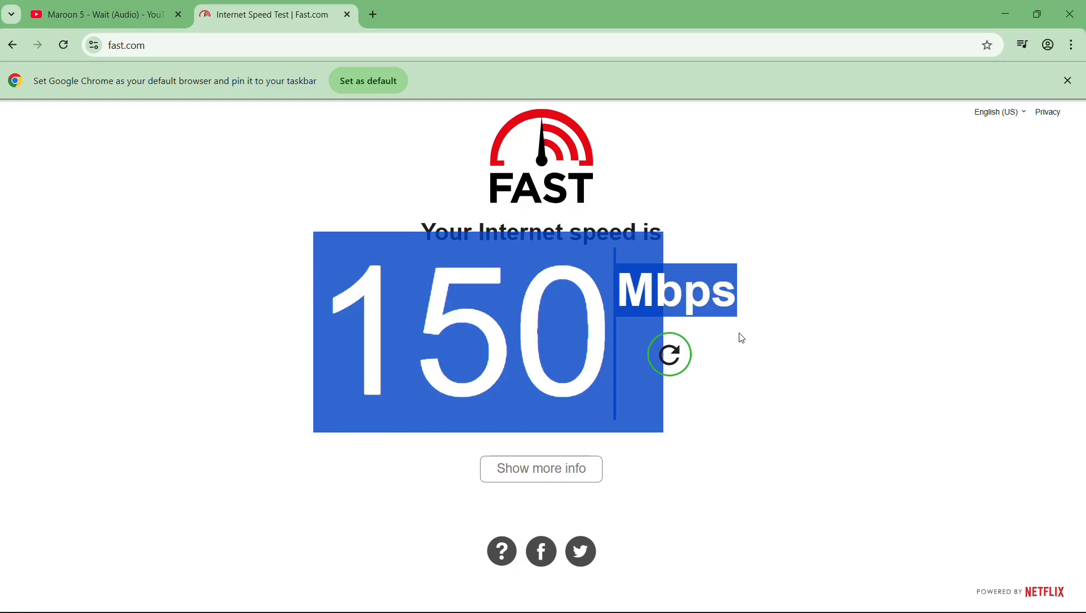
{"action": "left_click_drag", "start_coordinate": [121, 253], "coordinate": [831, 352]}
{"action": "left_click", "coordinate": [832, 352]}
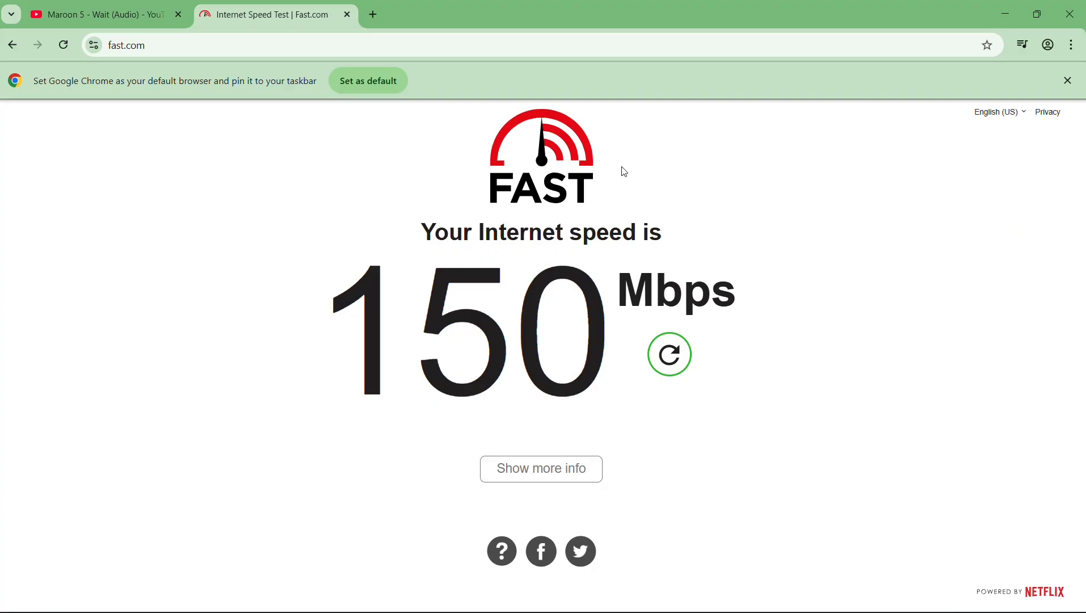
{"action": "left_click", "coordinate": [465, 25]}
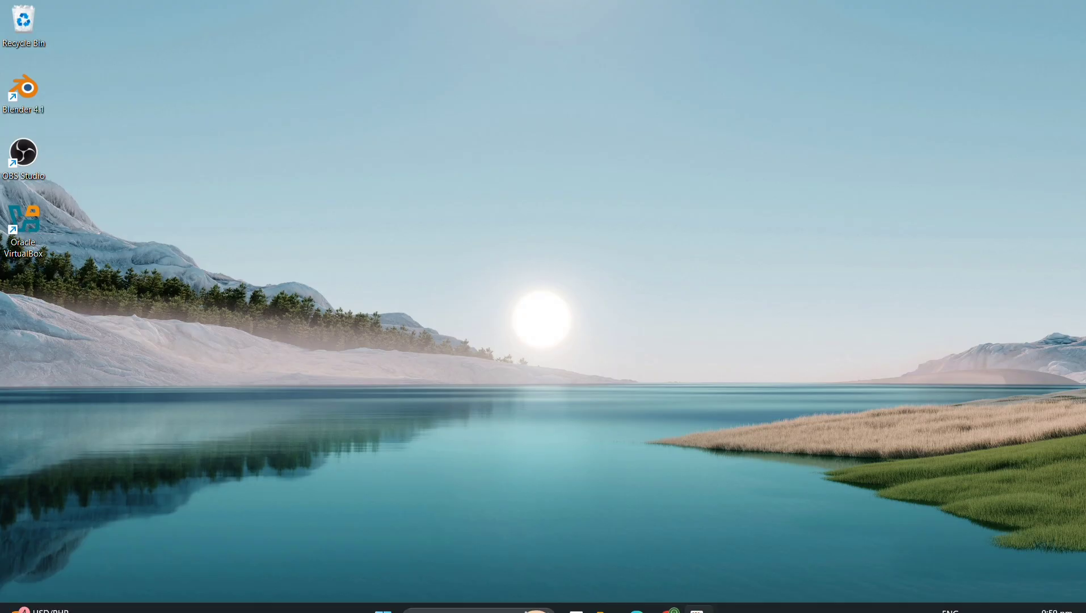
Search Windows for Windows Defender Firewall, open it, and go to its advanced settings
{"action": "left_click", "coordinate": [453, 597]}
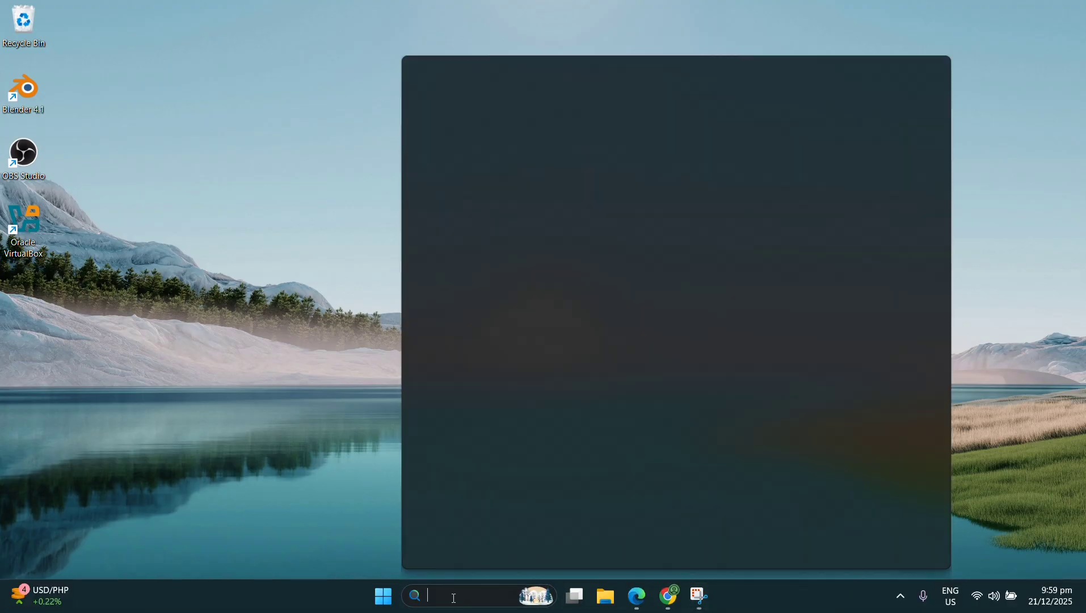
{"action": "type", "text": "wind"}
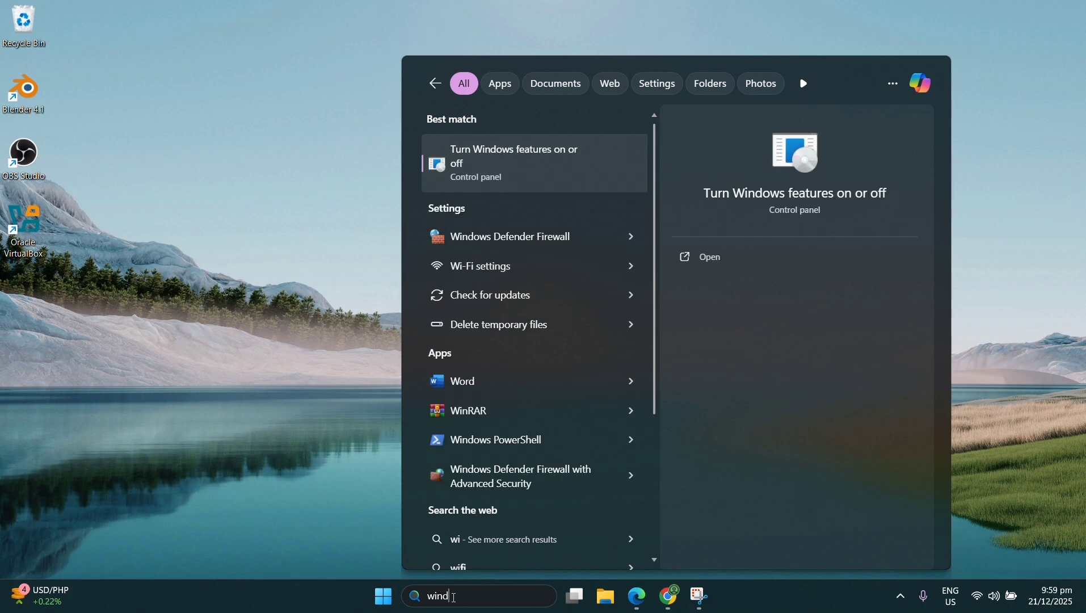
{"action": "type", "text": "ows de"}
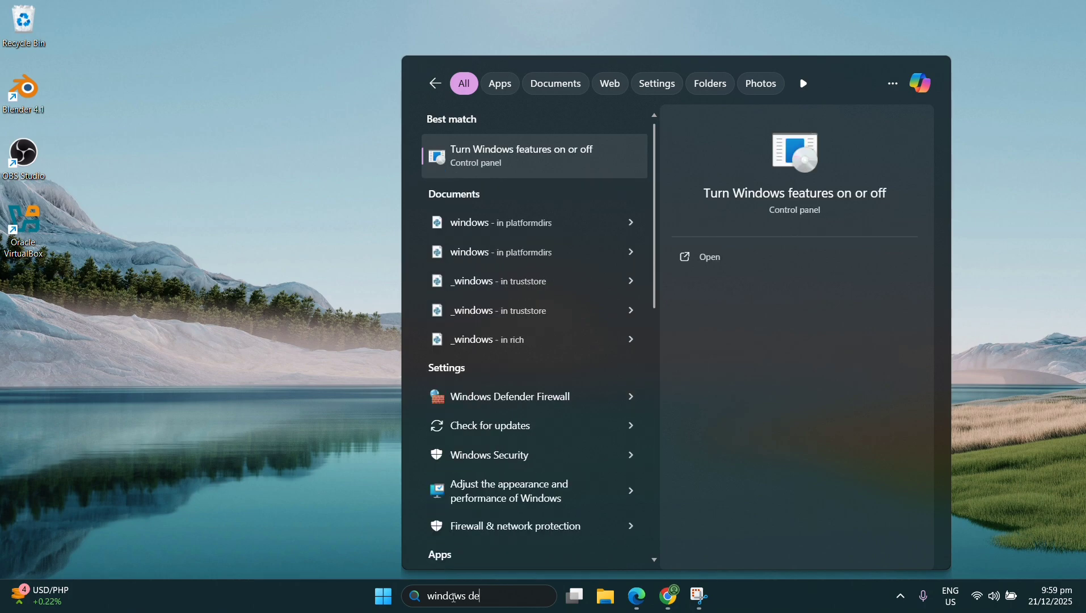
{"action": "type", "text": "fe"}
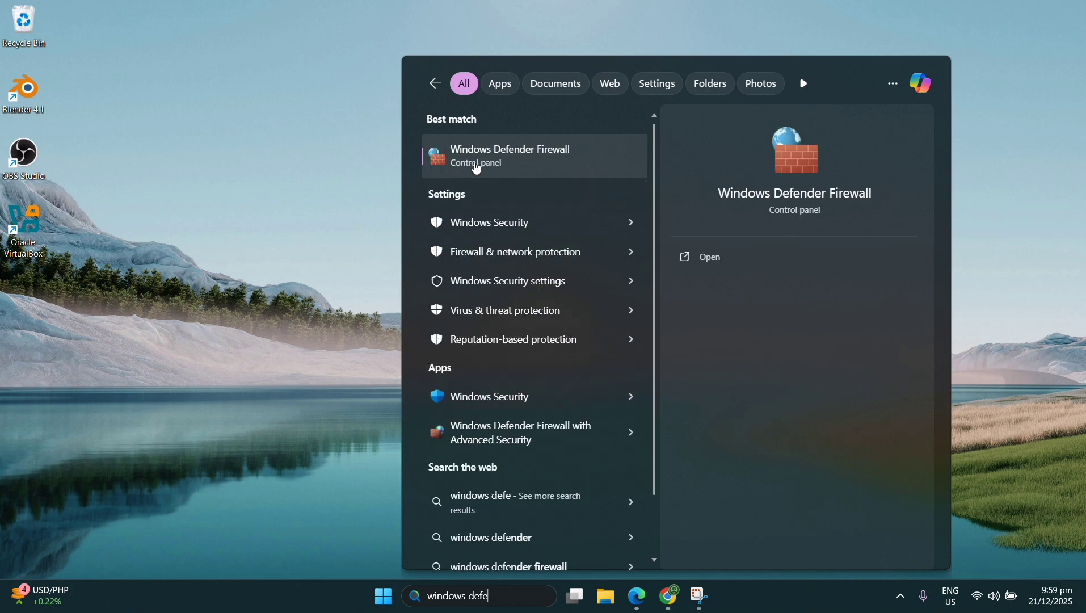
{"action": "left_click", "coordinate": [476, 165]}
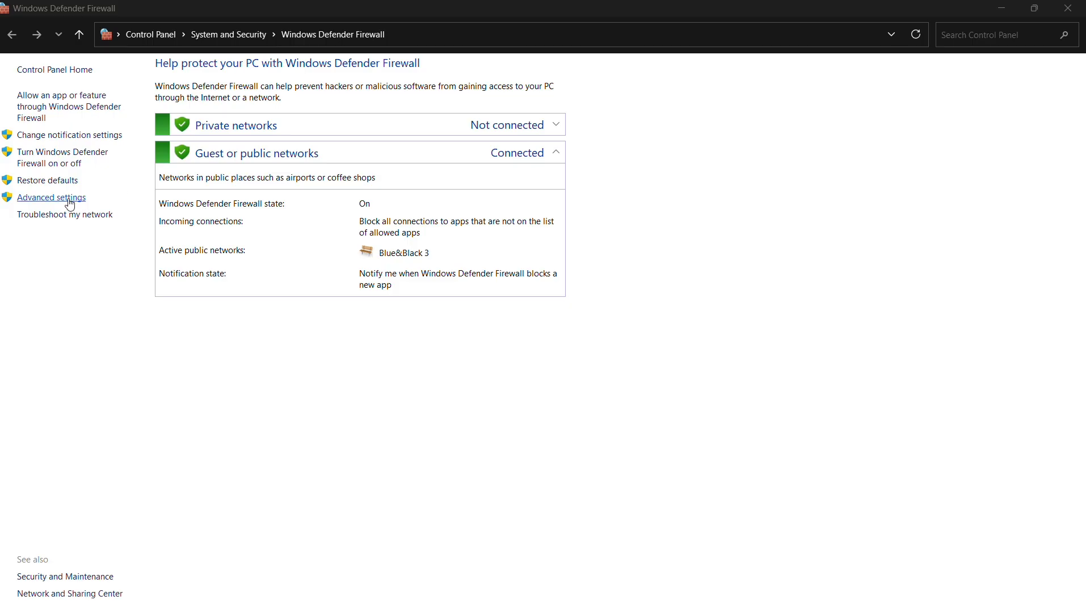
{"action": "left_click", "coordinate": [77, 200]}
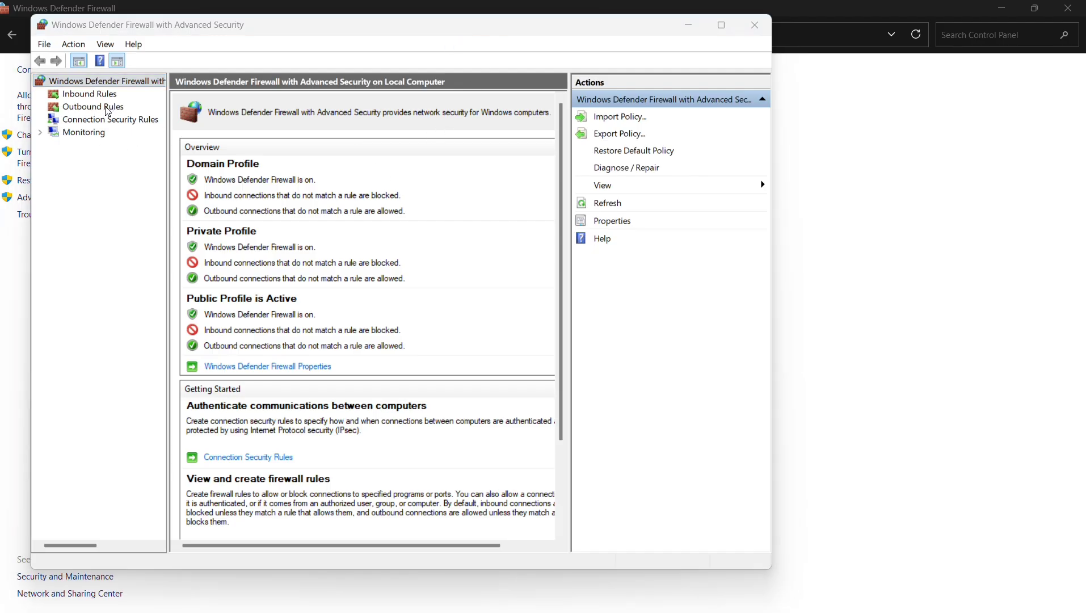
Start a new outbound rule of the Program type
{"action": "left_click", "coordinate": [108, 109]}
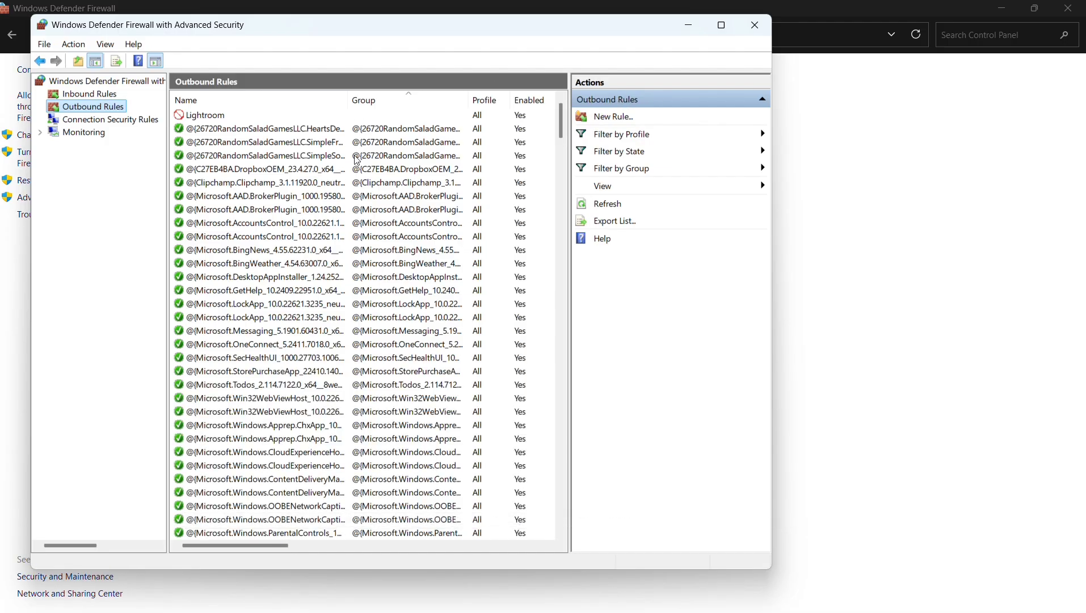
{"action": "left_click", "coordinate": [615, 117]}
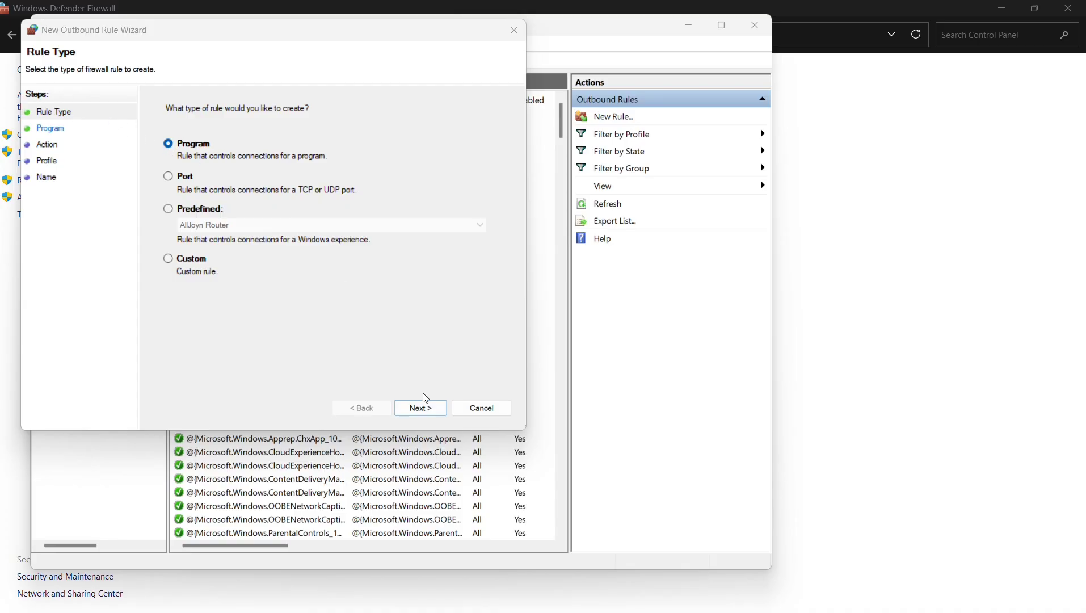
{"action": "left_click", "coordinate": [429, 410]}
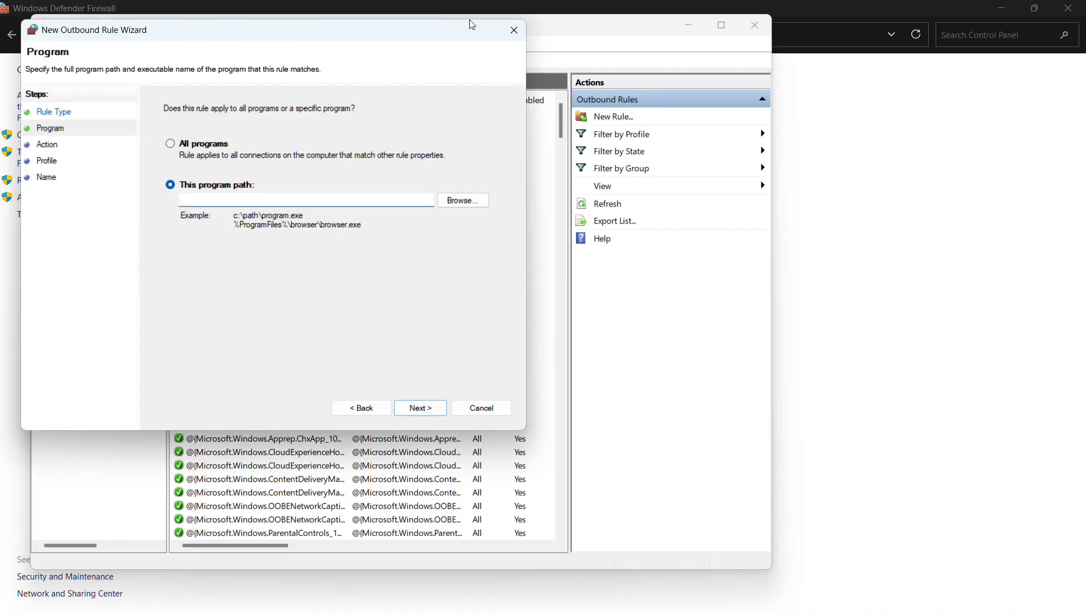
Browse for the rule's program in the Program Files folder on the Acer (C:) drive
{"action": "left_click", "coordinate": [470, 200]}
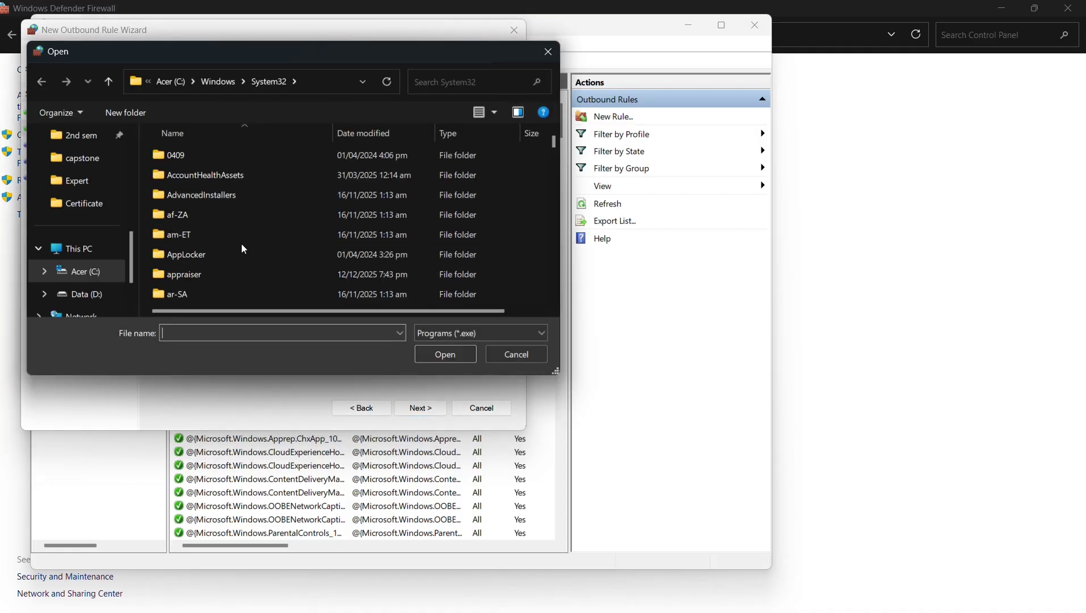
{"action": "scroll", "coordinate": [250, 250], "scroll_direction": "down", "scroll_amount": 1}
{"action": "scroll", "coordinate": [249, 255], "scroll_direction": "down", "scroll_amount": 4}
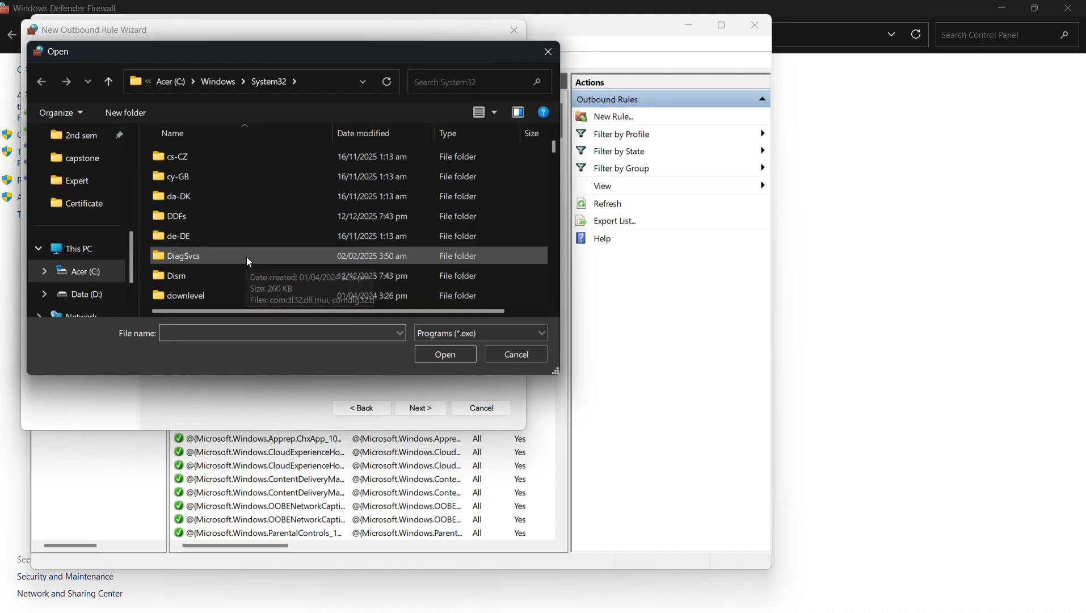
{"action": "left_click", "coordinate": [63, 252]}
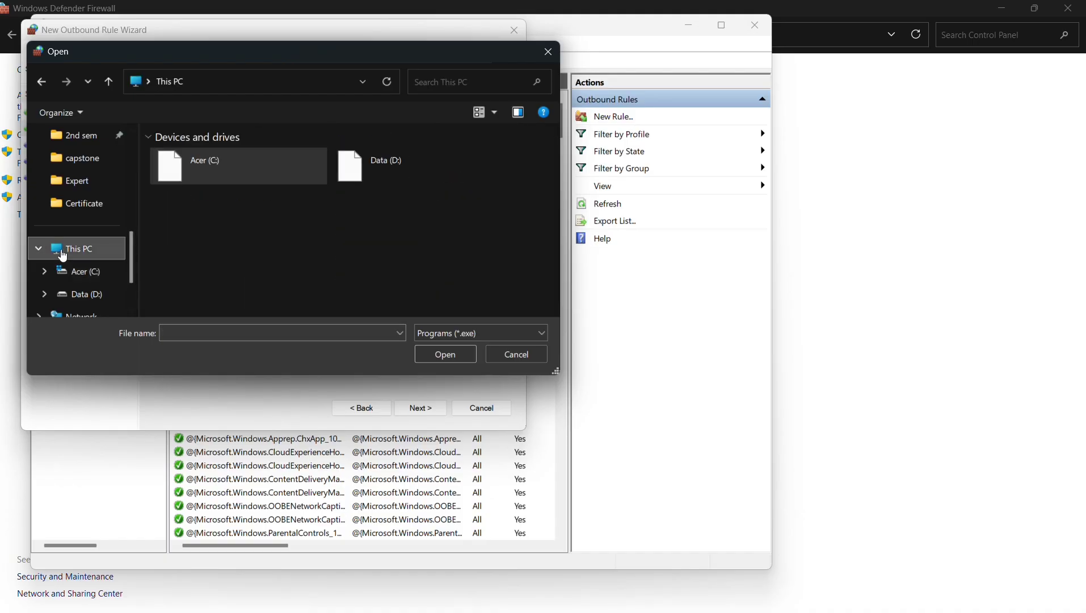
{"action": "double_click", "coordinate": [211, 166]}
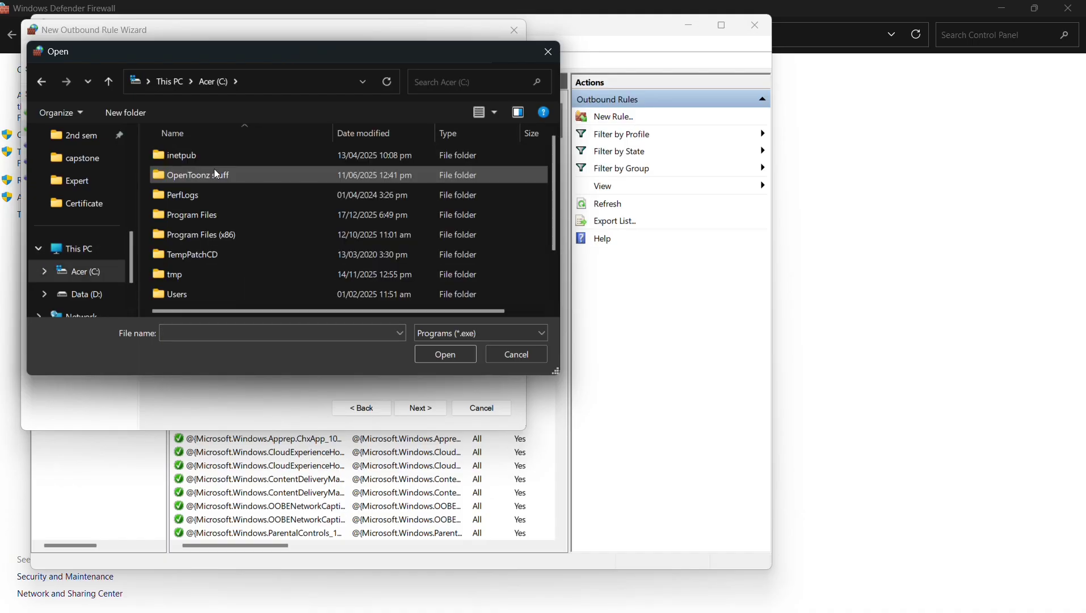
{"action": "double_click", "coordinate": [223, 216]}
Choose the chrome application from Google\Chrome\Application as the program the rule applies to
{"action": "scroll", "coordinate": [215, 198], "scroll_direction": "down", "scroll_amount": 5}
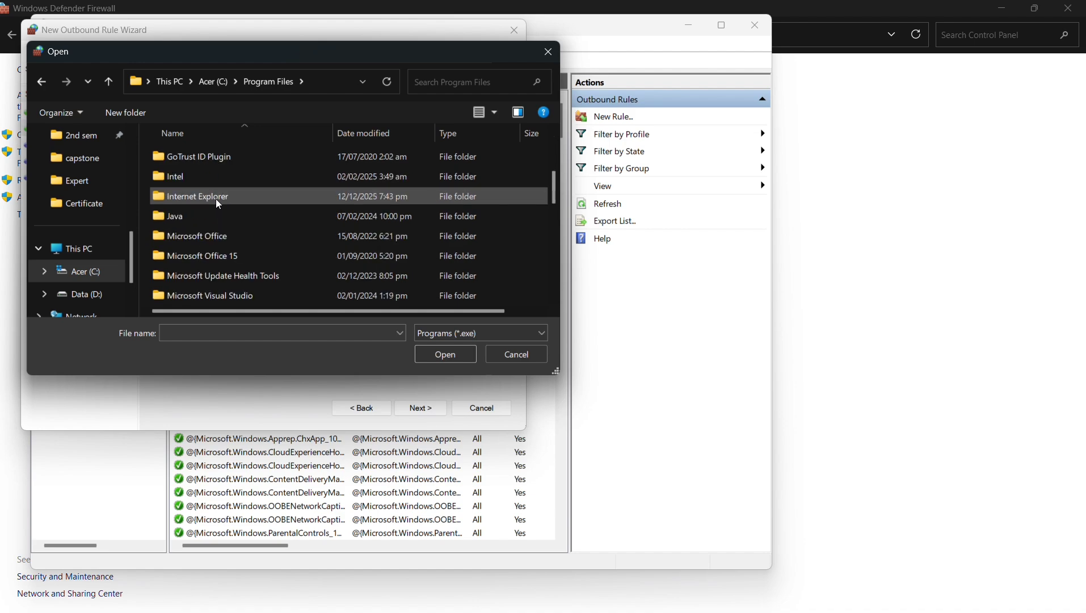
{"action": "scroll", "coordinate": [219, 205], "scroll_direction": "down", "scroll_amount": 8}
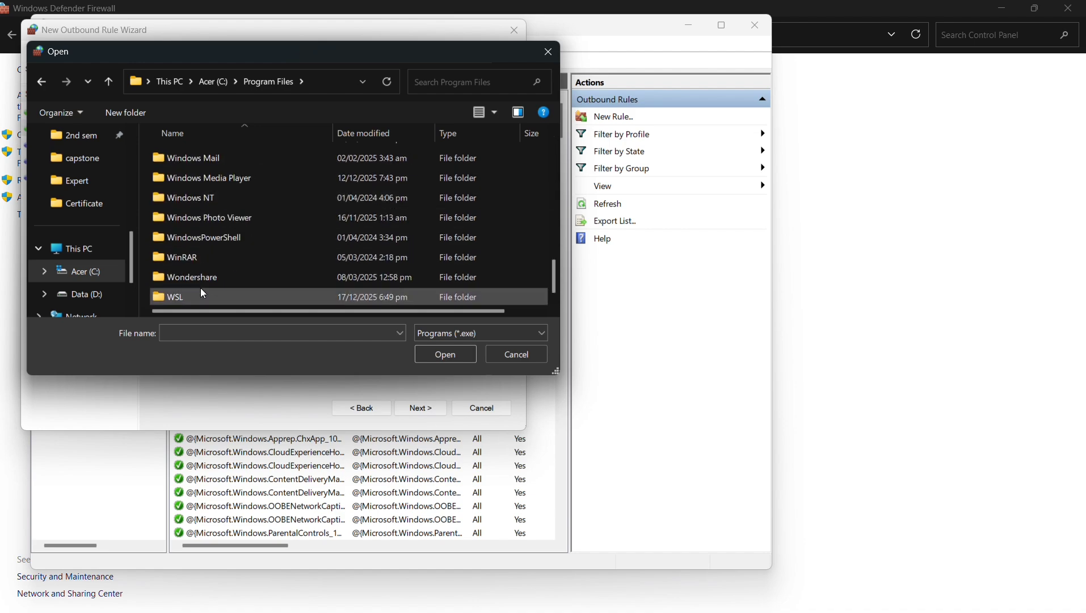
{"action": "scroll", "coordinate": [200, 288], "scroll_direction": "up", "scroll_amount": 4}
{"action": "scroll", "coordinate": [204, 286], "scroll_direction": "up", "scroll_amount": 4}
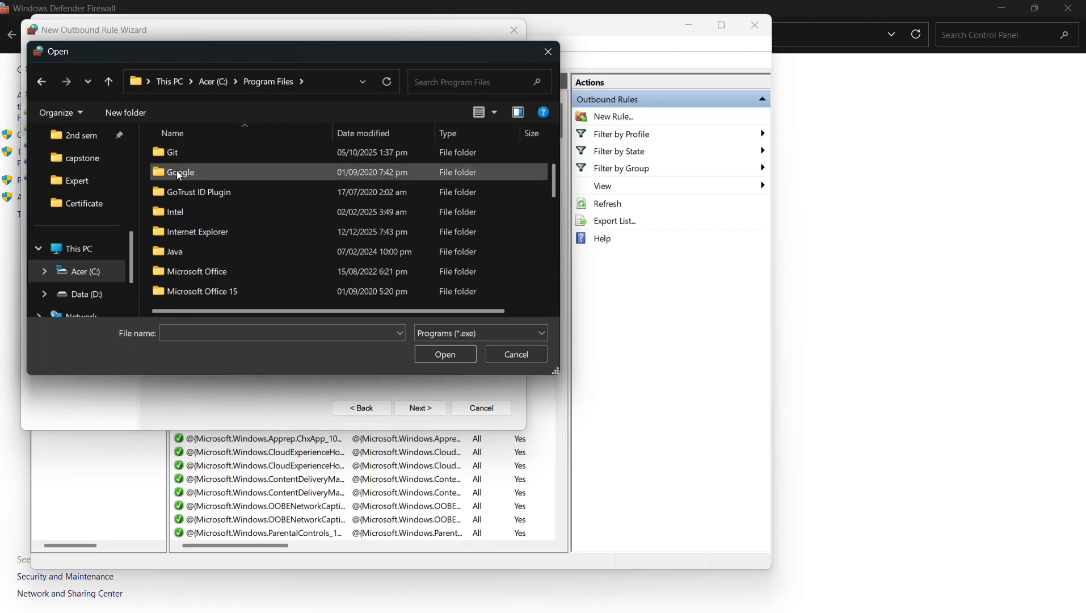
{"action": "double_click", "coordinate": [192, 173]}
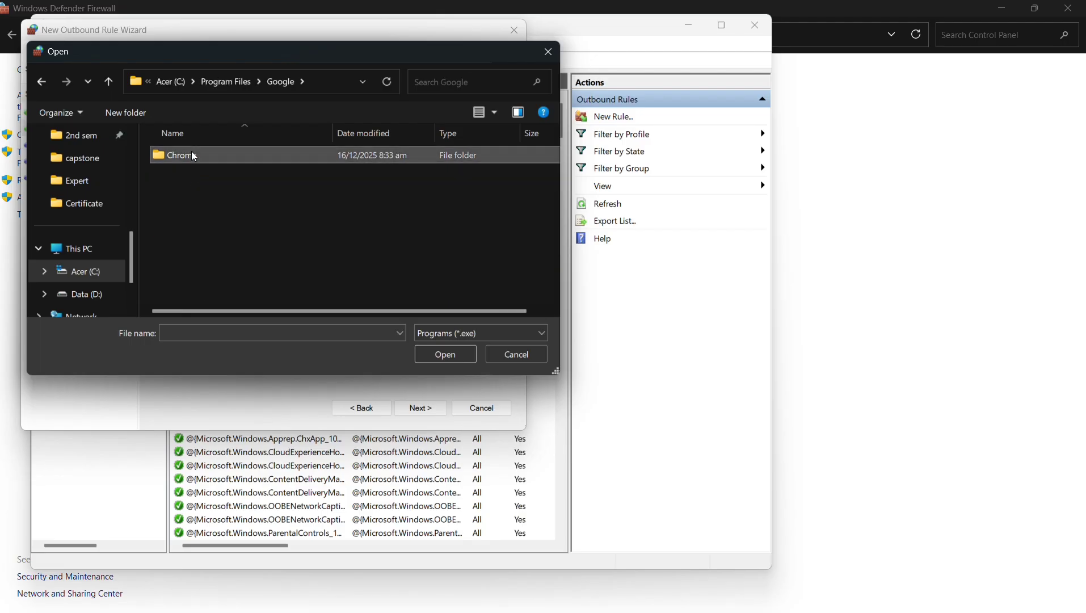
{"action": "double_click", "coordinate": [194, 156]}
{"action": "double_click", "coordinate": [191, 152]}
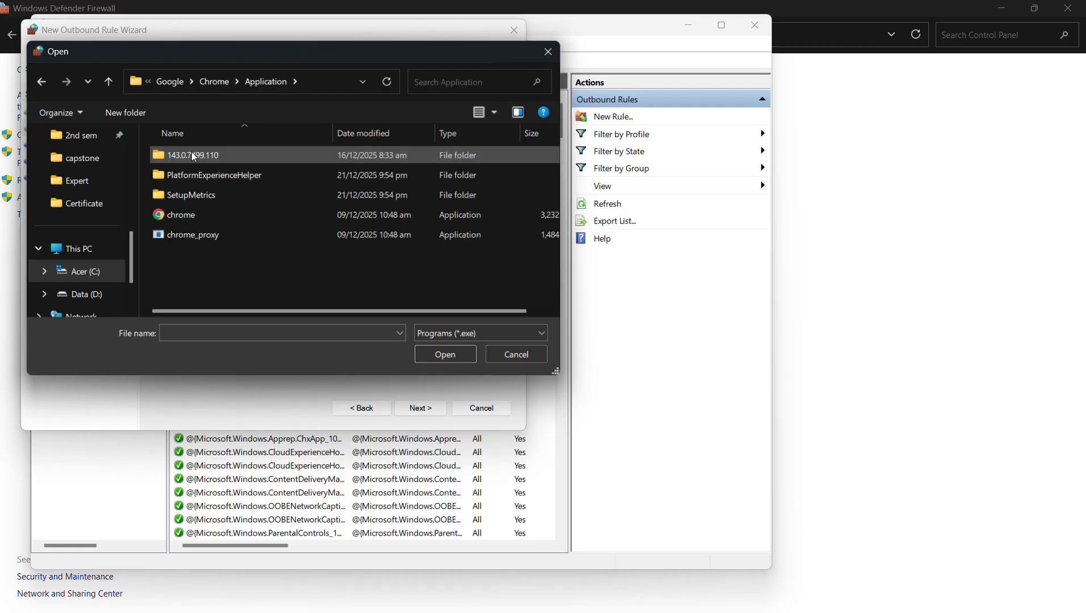
{"action": "left_click", "coordinate": [182, 214]}
{"action": "left_click", "coordinate": [446, 356]}
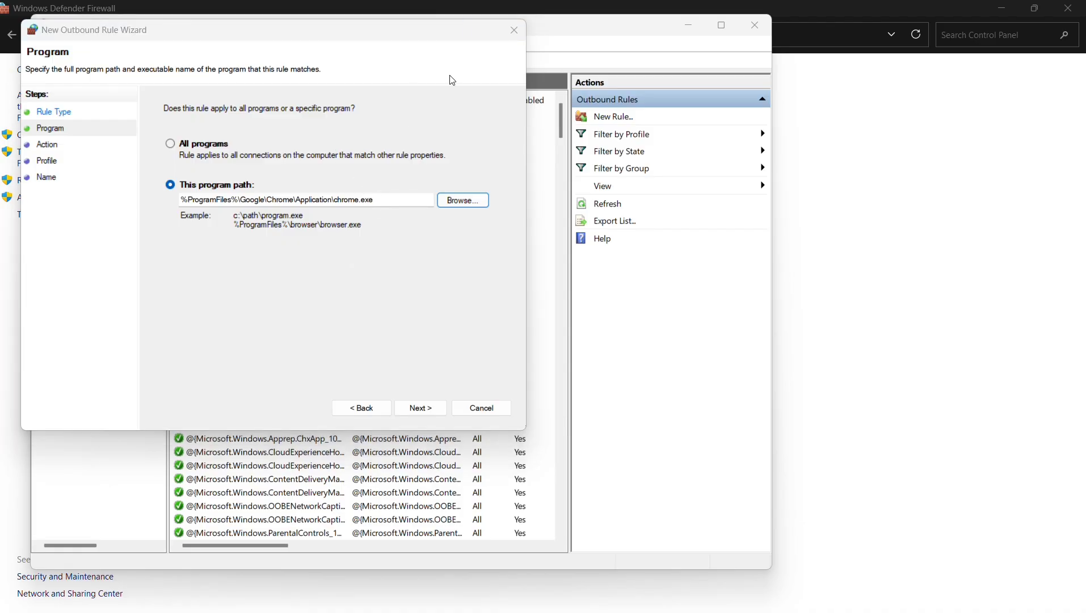
Have the rule block the connection and apply to the Domain, Private and Public profiles
{"action": "left_click", "coordinate": [421, 409]}
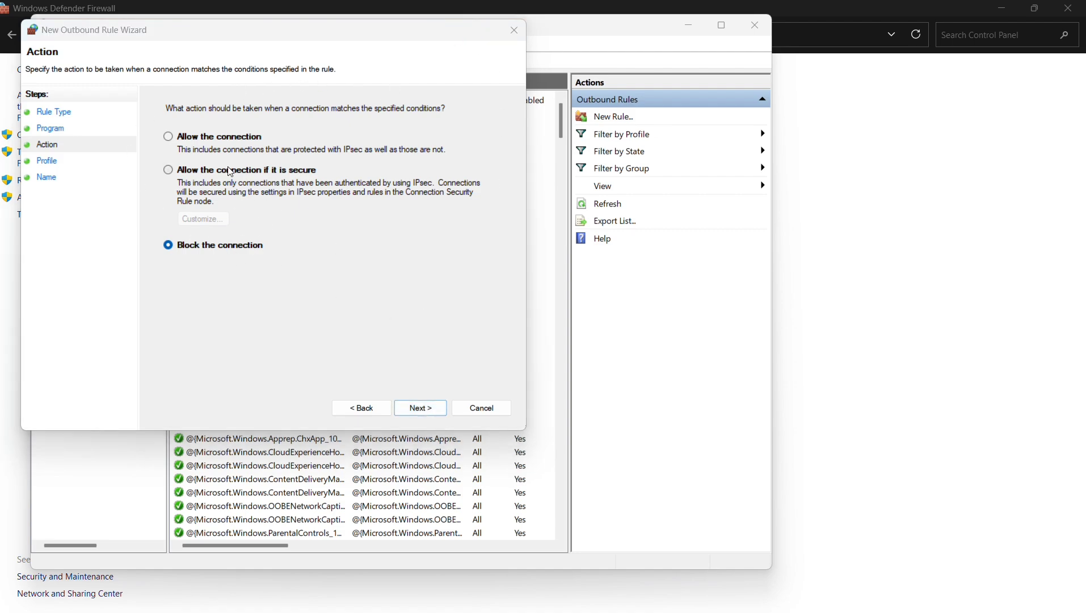
{"action": "left_click", "coordinate": [420, 407]}
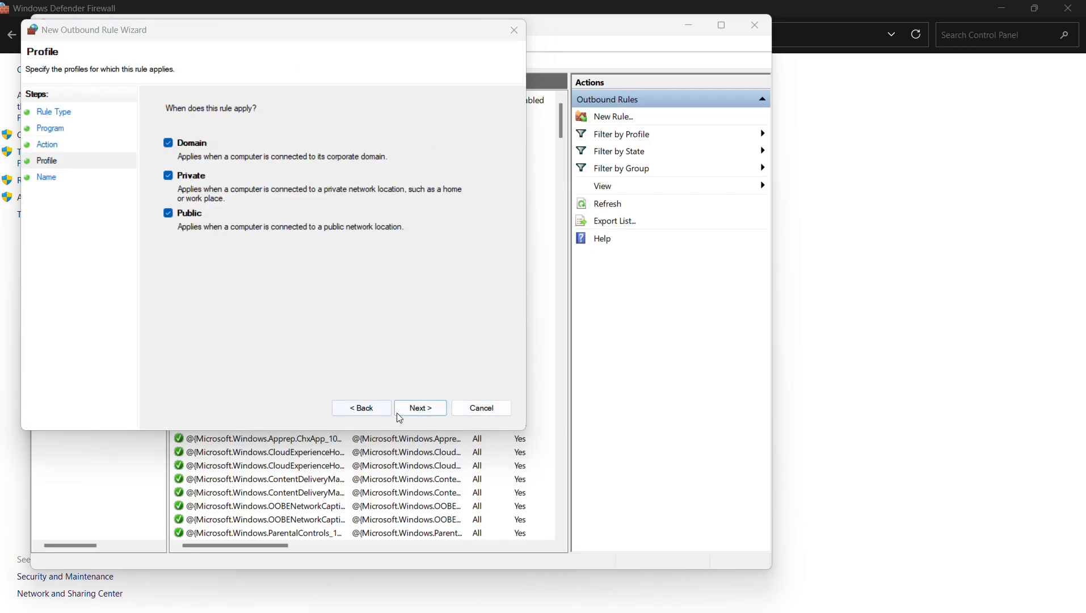
{"action": "left_click", "coordinate": [418, 408]}
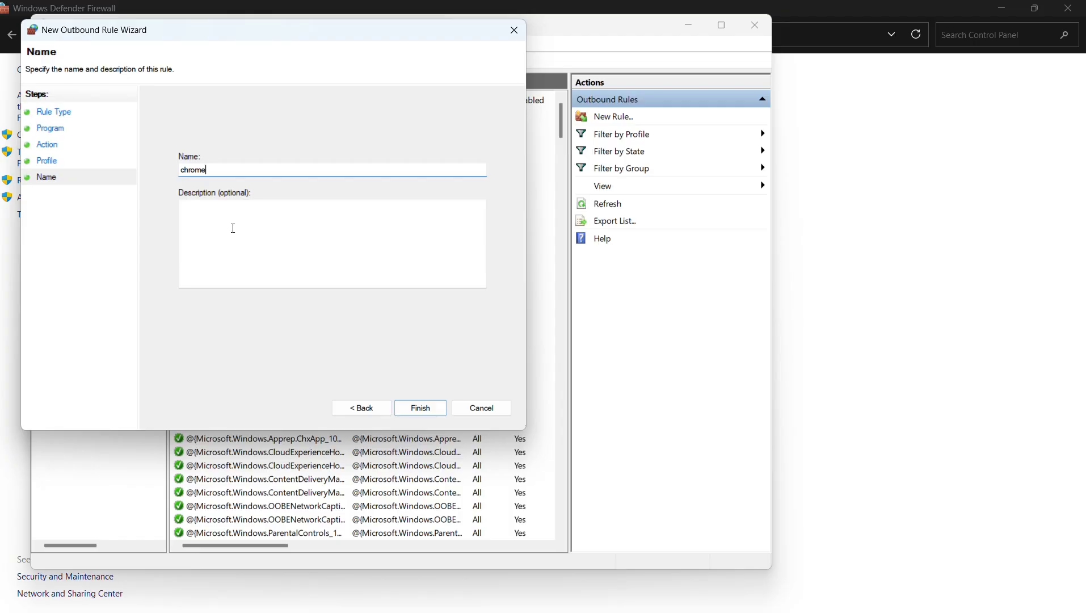
Name the rule chrome, enter chromeee as its description, and finish creating it
{"action": "left_click", "coordinate": [236, 211]}
{"action": "type", "text": "chromeee"}
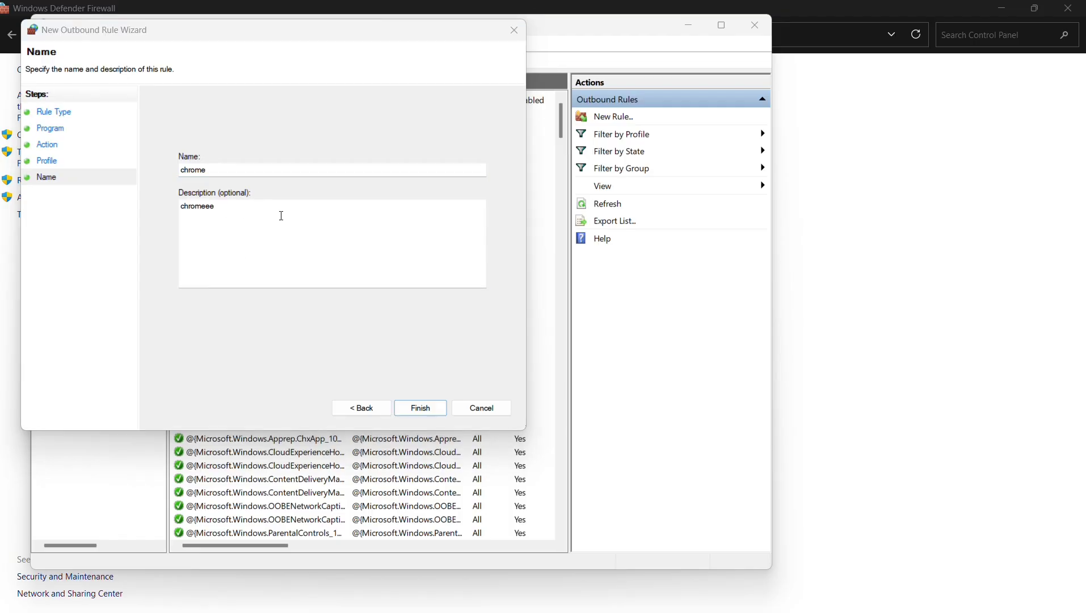
{"action": "left_click", "coordinate": [421, 408]}
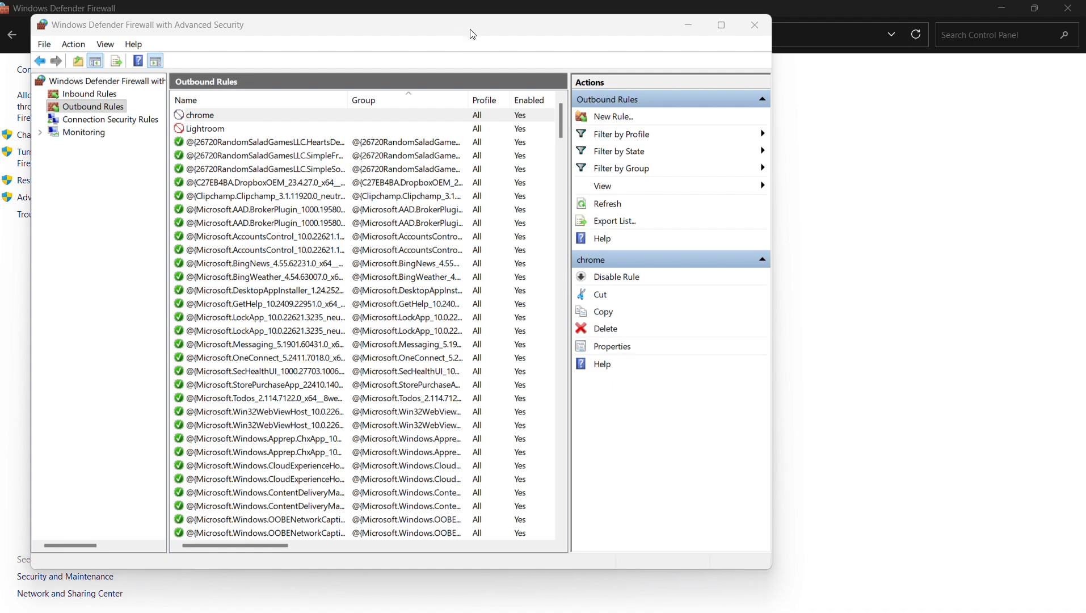
Close the advanced firewall window, minimize Windows Defender Firewall, and check the Wi-Fi connection in the network list
{"action": "left_click", "coordinate": [755, 25]}
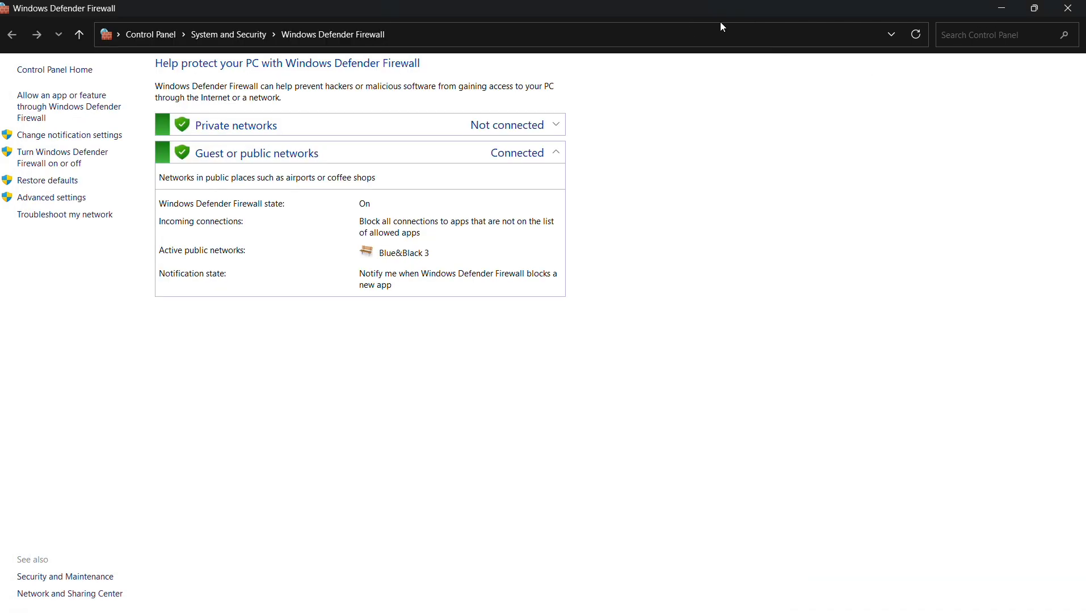
{"action": "left_click", "coordinate": [1001, 13]}
{"action": "mouse_move", "coordinate": [883, 601]}
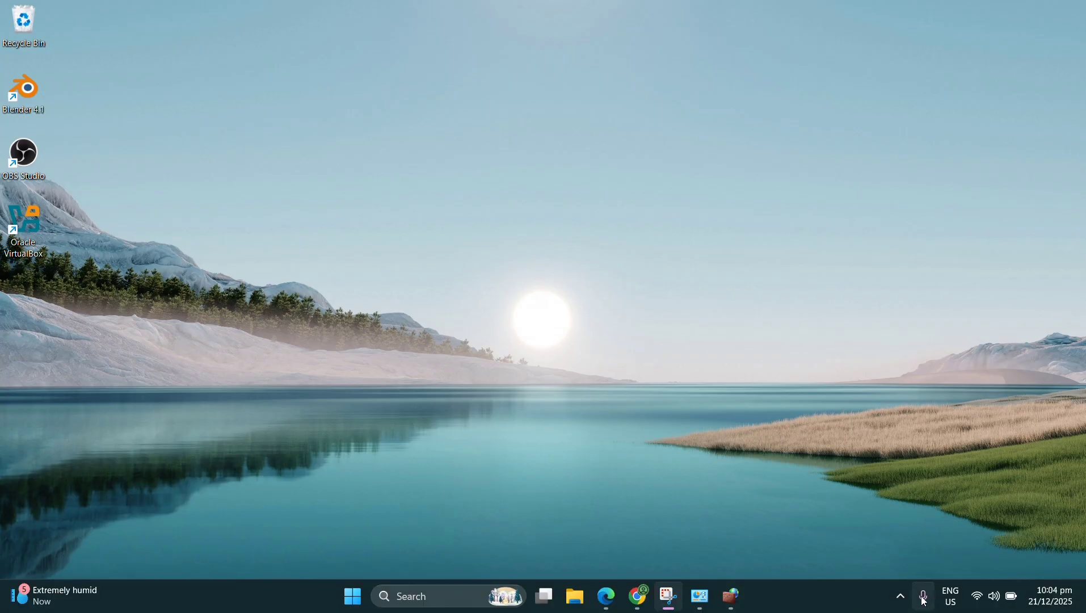
{"action": "left_click", "coordinate": [978, 601]}
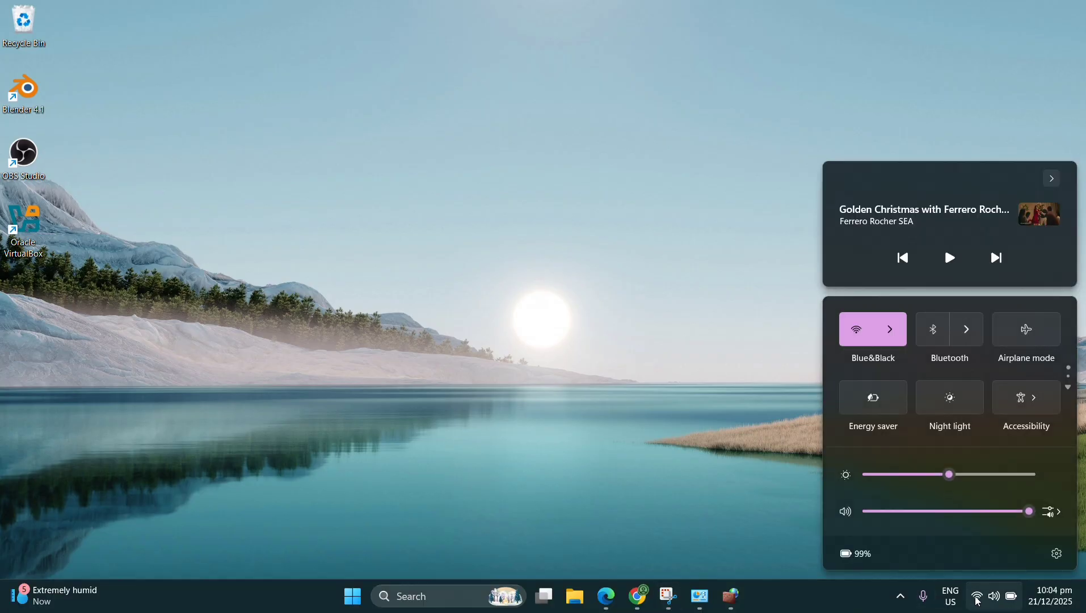
{"action": "left_click", "coordinate": [891, 347]}
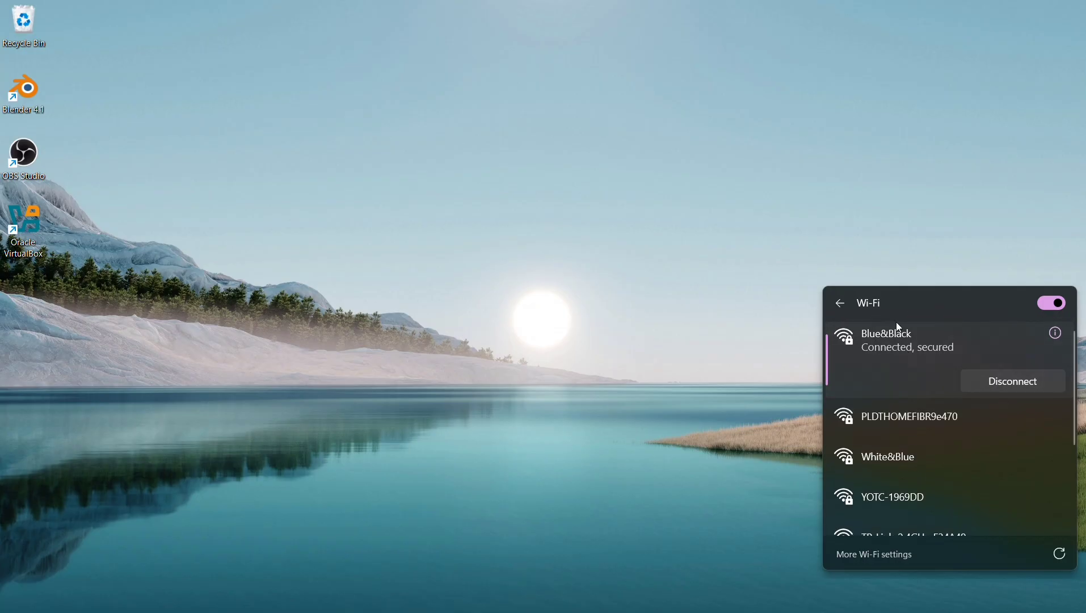
Dismiss the quick settings, switch to Google Chrome and search for facebook in a new tab
{"action": "left_click", "coordinate": [842, 302]}
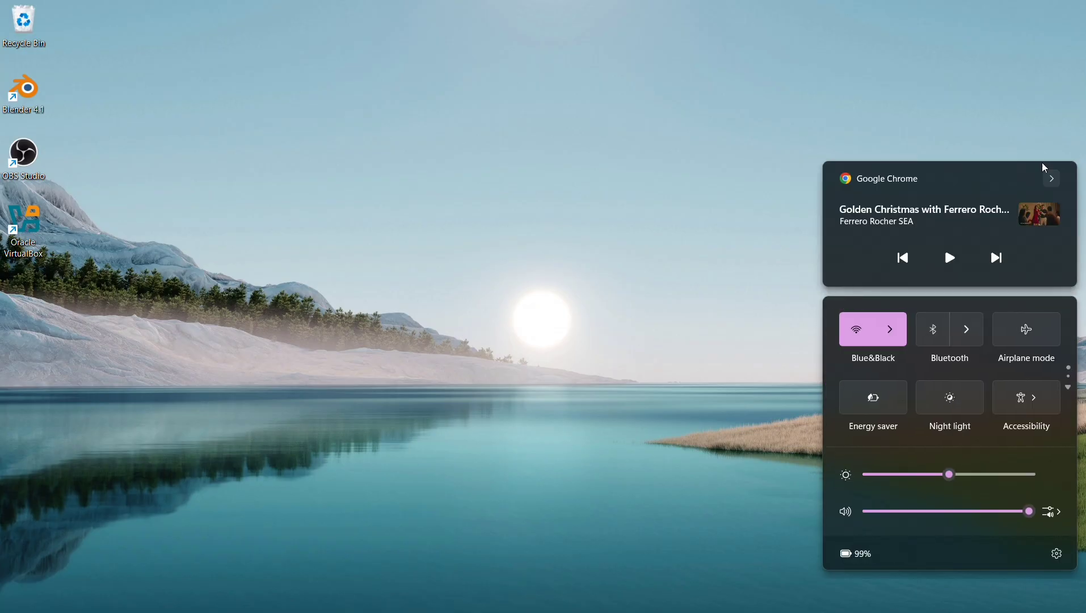
{"action": "left_click", "coordinate": [831, 95]}
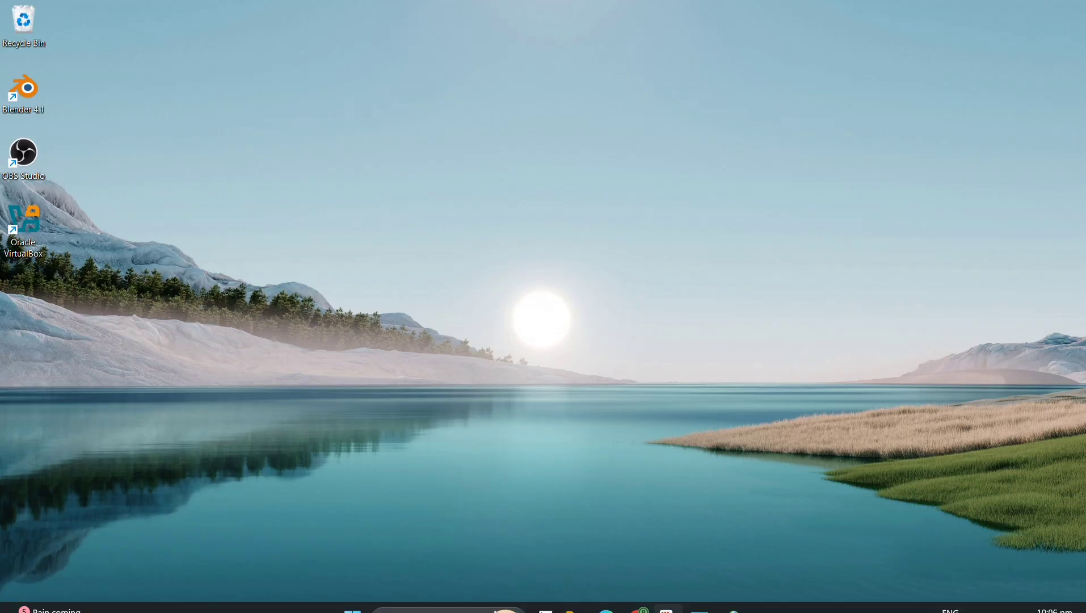
{"action": "left_click", "coordinate": [645, 603]}
{"action": "key", "text": "ctrl+t"}
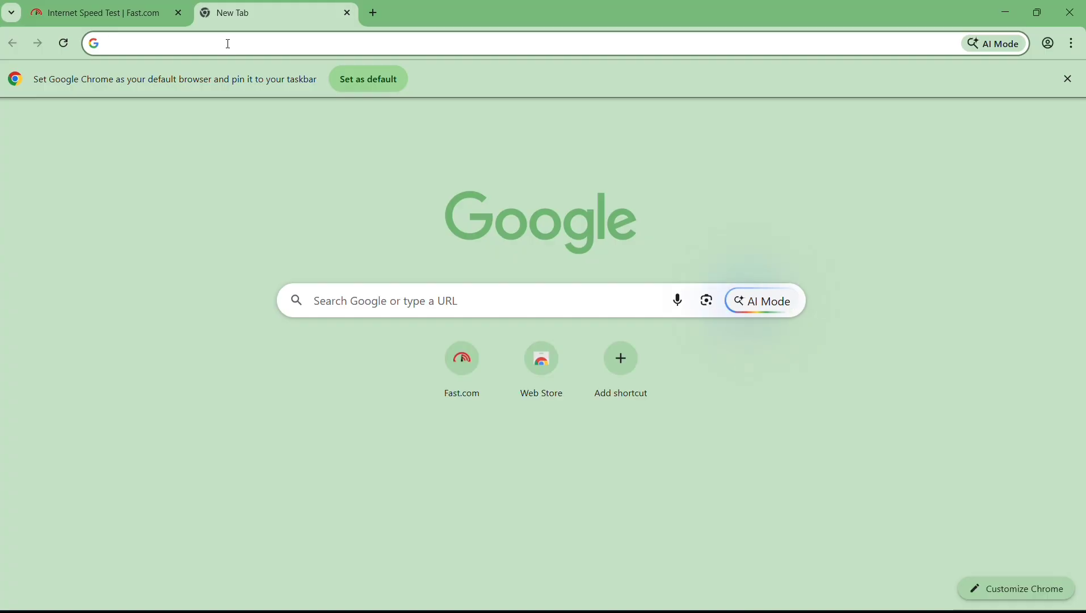
{"action": "type", "text": "facebo"}
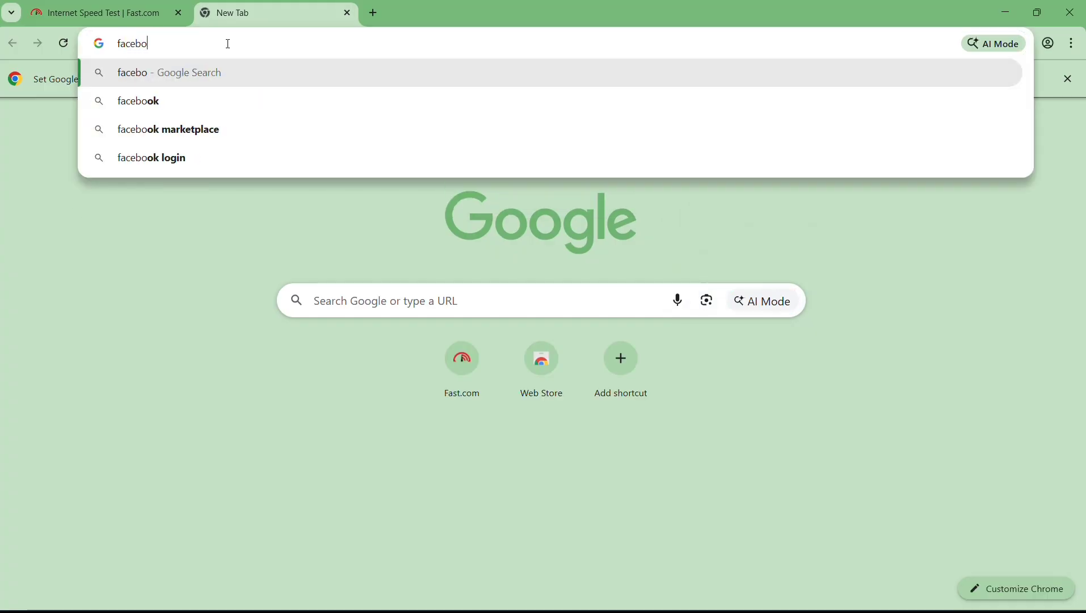
{"action": "type", "text": "ok"}
{"action": "key", "text": "Return"}
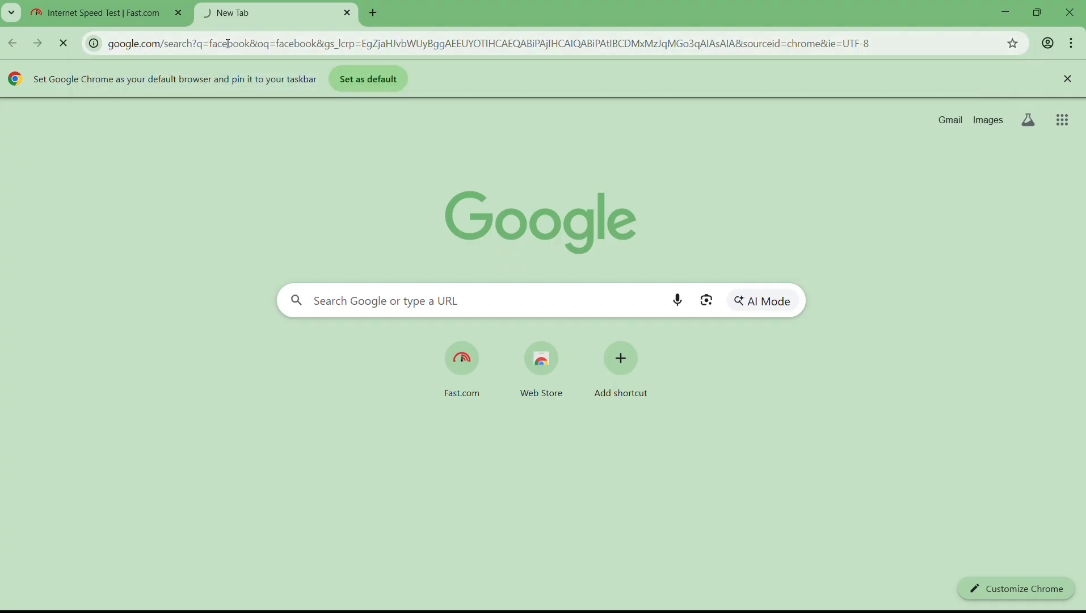
Close the old Fast.com tab and examine the page loaded for the facebook search
{"action": "left_click", "coordinate": [178, 13]}
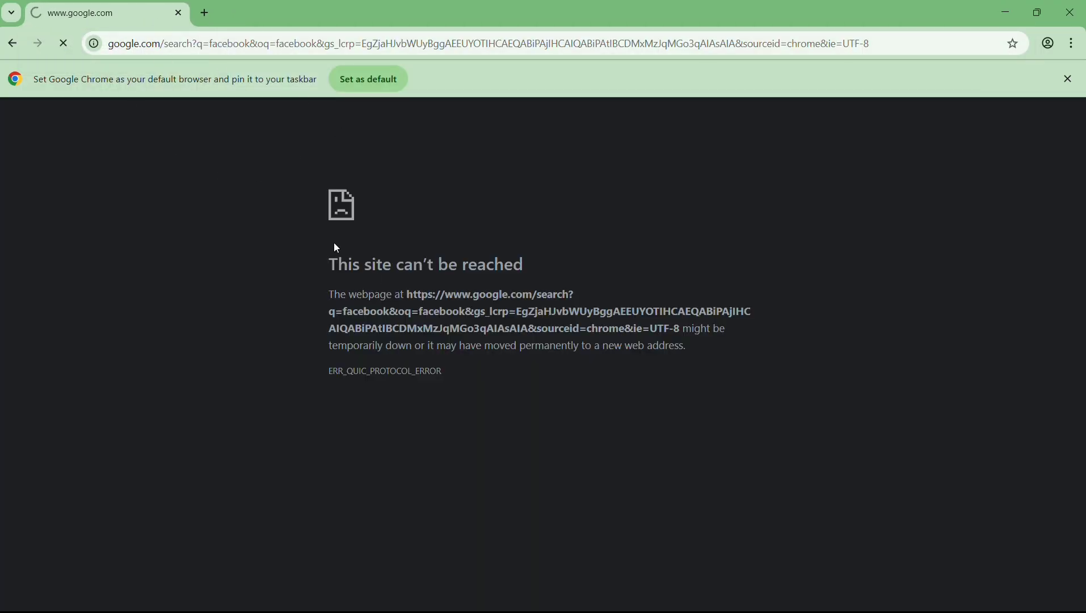
{"action": "left_click_drag", "start_coordinate": [330, 252], "coordinate": [875, 417]}
{"action": "left_click", "coordinate": [374, 277]}
{"action": "left_click_drag", "start_coordinate": [314, 253], "coordinate": [638, 313]}
{"action": "left_click", "coordinate": [855, 381]}
{"action": "left_click_drag", "start_coordinate": [332, 253], "coordinate": [726, 356]}
Load fast.com in a new tab and examine the speed test result and its message
{"action": "left_click", "coordinate": [201, 12]}
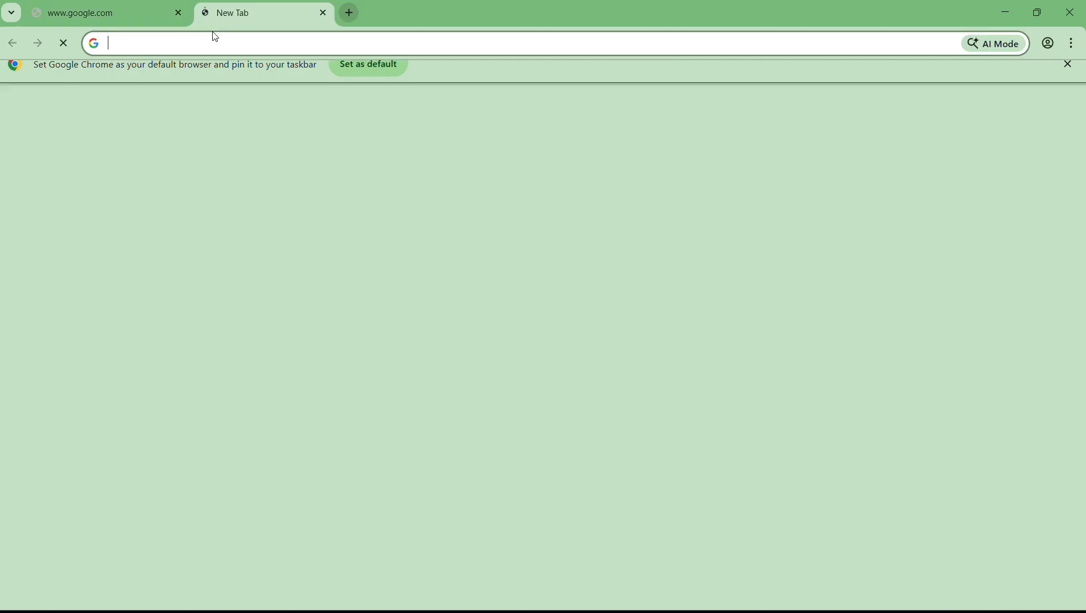
{"action": "type", "text": "fast.com"}
{"action": "key", "text": "Return"}
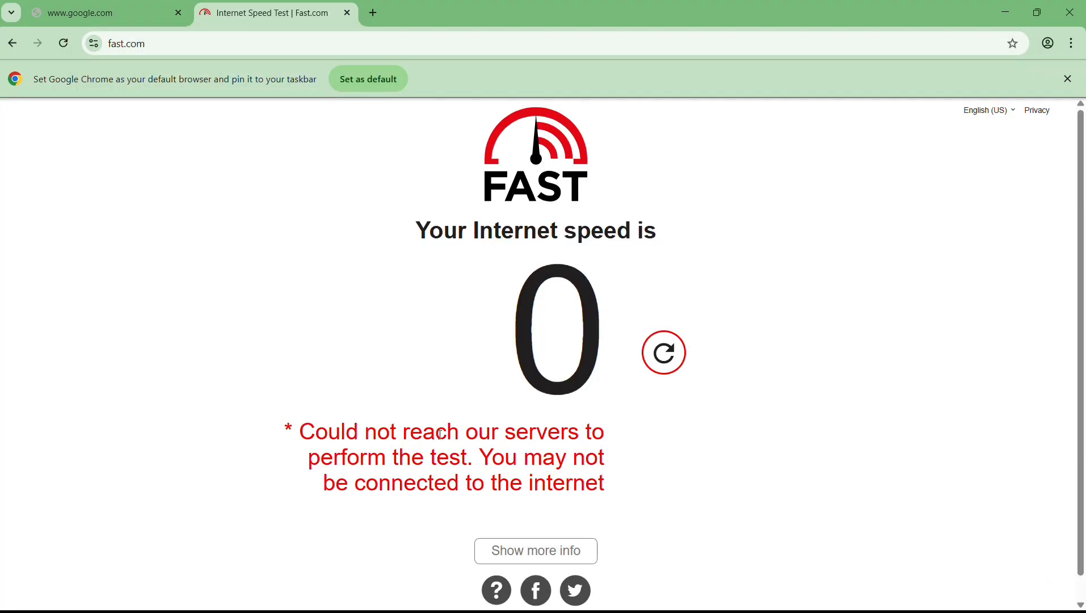
{"action": "scroll", "coordinate": [370, 406], "scroll_direction": "down", "scroll_amount": 1}
{"action": "left_click_drag", "start_coordinate": [303, 403], "coordinate": [707, 489]}
{"action": "left_click", "coordinate": [729, 496]}
{"action": "left_click_drag", "start_coordinate": [293, 412], "coordinate": [693, 472]}
{"action": "left_click", "coordinate": [698, 478]}
{"action": "left_click_drag", "start_coordinate": [624, 475], "coordinate": [289, 412]}
{"action": "left_click", "coordinate": [214, 314]}
Search for instagram in another new tab
{"action": "left_click", "coordinate": [372, 13]}
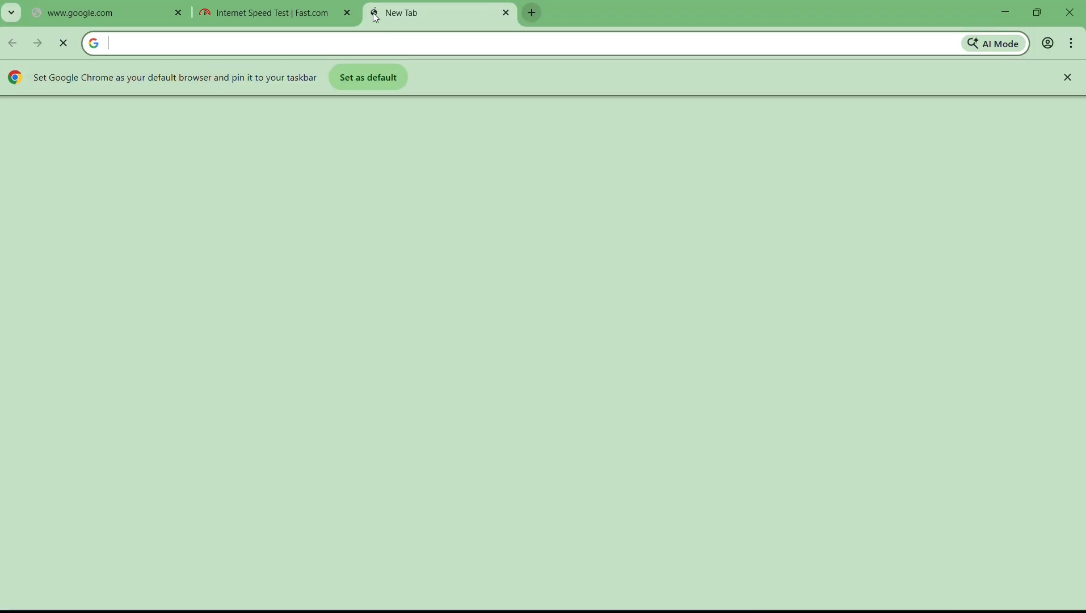
{"action": "type", "text": "inh"}
{"action": "type", "text": "d"}
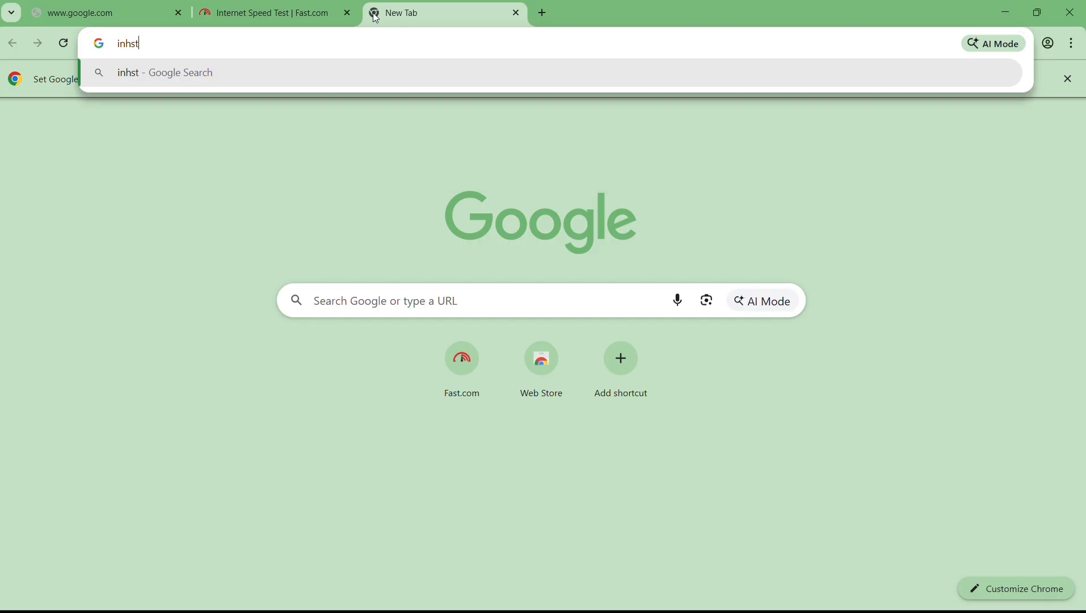
{"action": "key", "text": "BackSpace"}
{"action": "key", "text": "BackSpace"}
{"action": "key", "text": "BackSpace"}
{"action": "type", "text": "nstagram"}
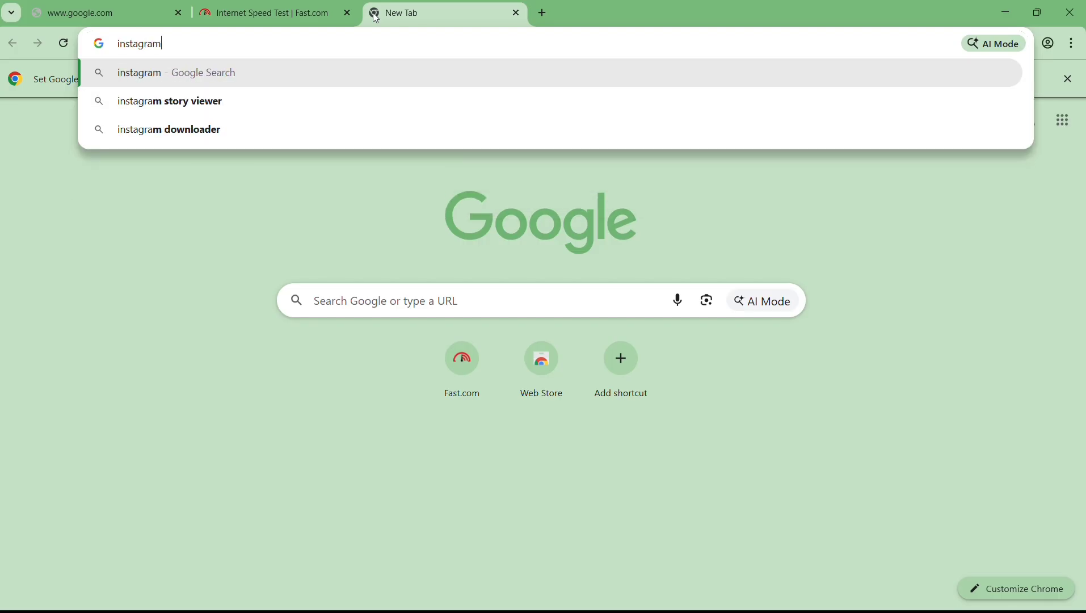
{"action": "key", "text": "Return"}
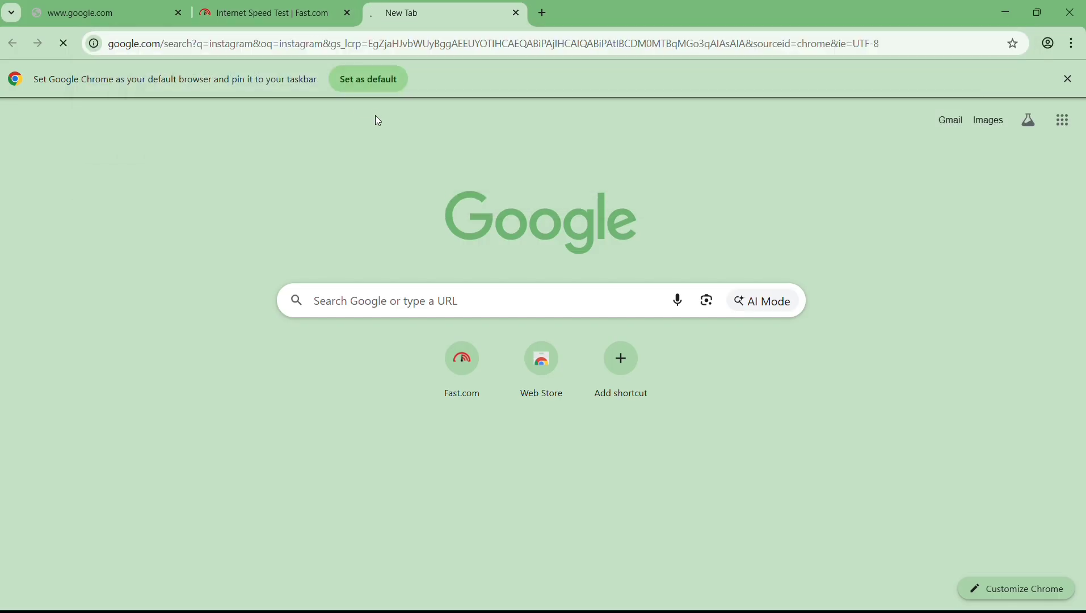
Examine the page loaded for the instagram search and compare it with the other open tabs, including the Fast.com message
{"action": "left_click", "coordinate": [120, 5]}
{"action": "left_click", "coordinate": [219, 8]}
{"action": "left_click", "coordinate": [414, 13]}
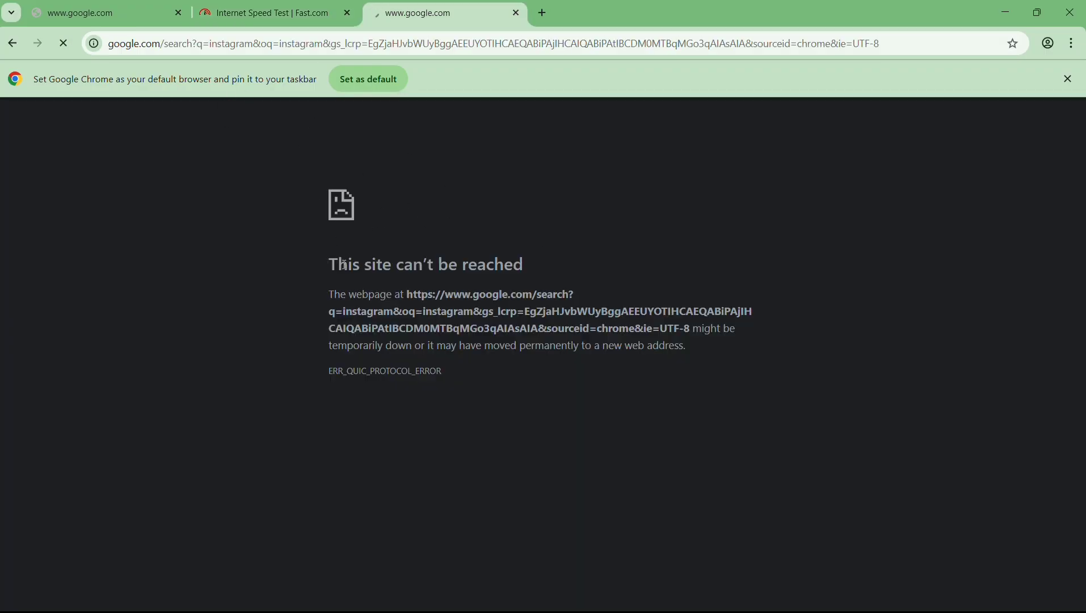
{"action": "left_click_drag", "start_coordinate": [345, 265], "coordinate": [762, 401]}
{"action": "left_click", "coordinate": [295, 262]}
{"action": "left_click_drag", "start_coordinate": [296, 263], "coordinate": [784, 387]}
{"action": "left_click", "coordinate": [784, 388]}
{"action": "left_click", "coordinate": [262, 13]}
{"action": "left_click_drag", "start_coordinate": [290, 407], "coordinate": [655, 466]}
{"action": "left_click", "coordinate": [675, 484]}
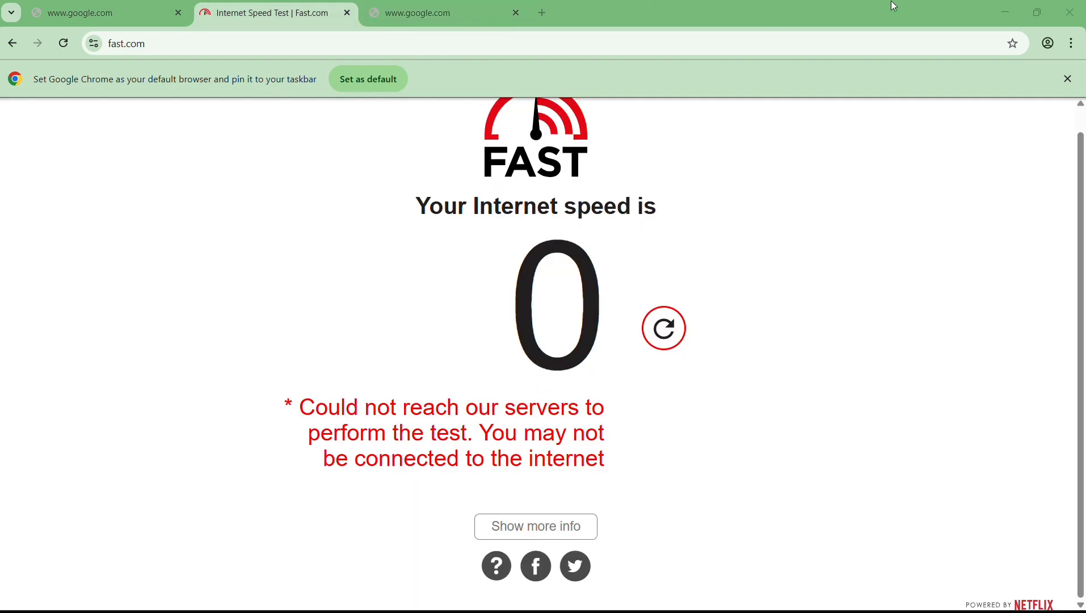
Switch to Windows Defender Firewall with Advanced Security, disable the chrome outbound rule and minimize the window
{"action": "left_click", "coordinate": [1005, 8]}
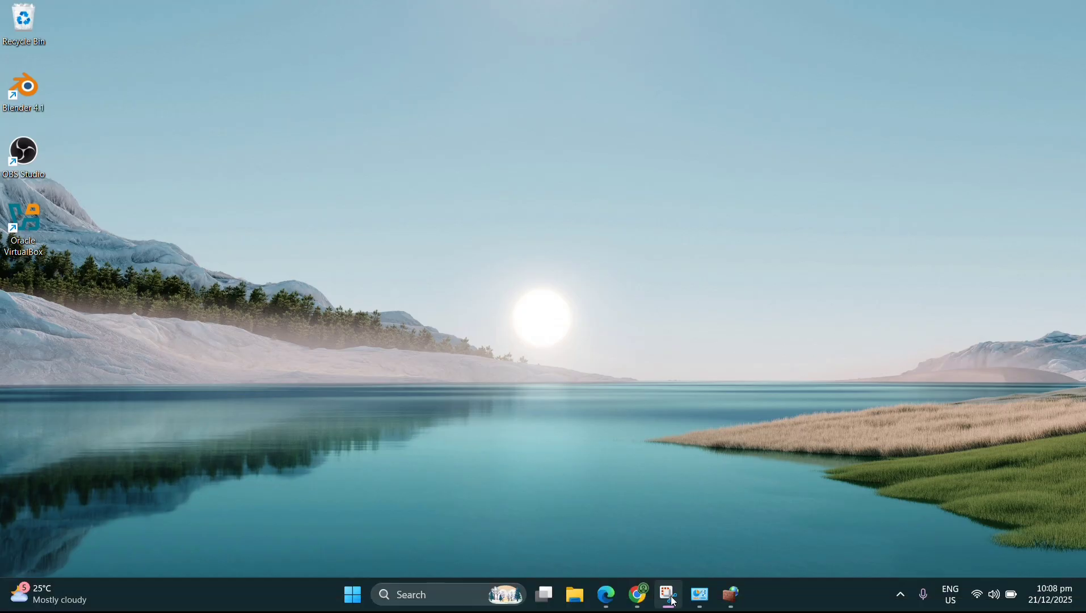
{"action": "left_click", "coordinate": [732, 596]}
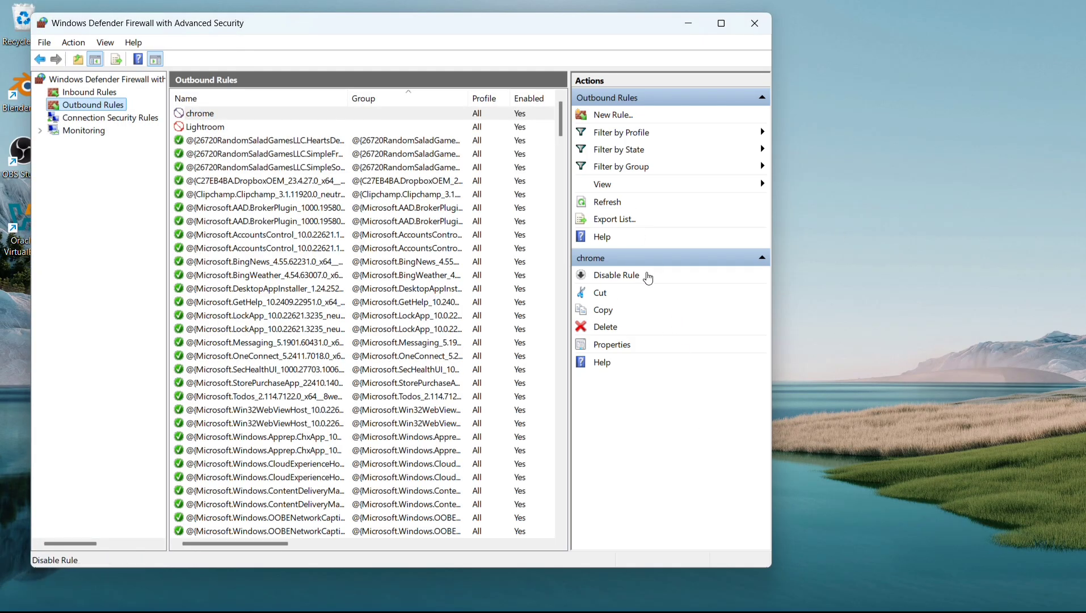
{"action": "left_click", "coordinate": [622, 277]}
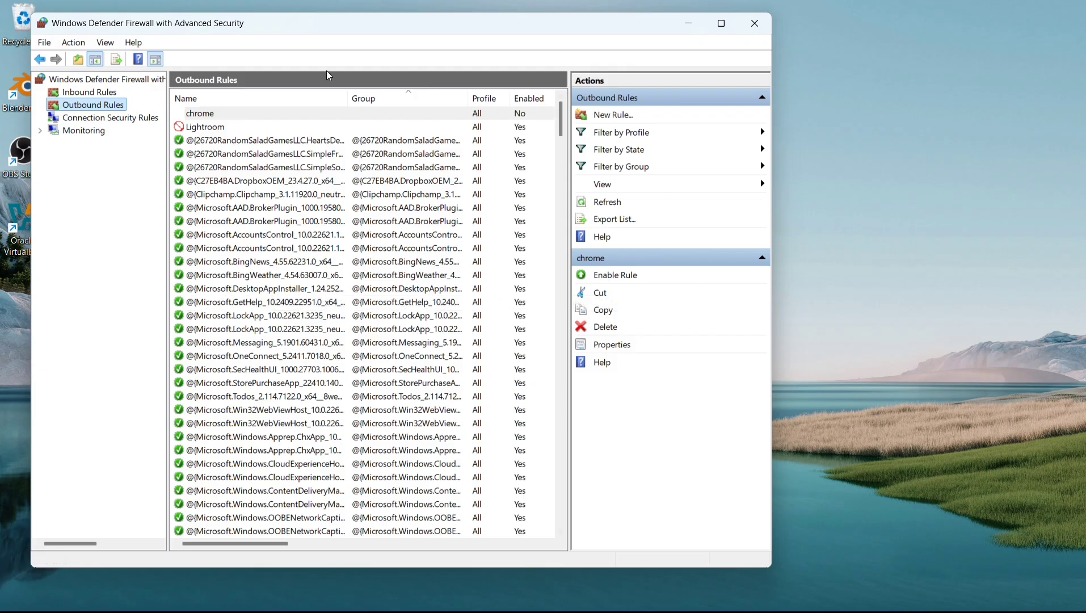
{"action": "left_click", "coordinate": [690, 26]}
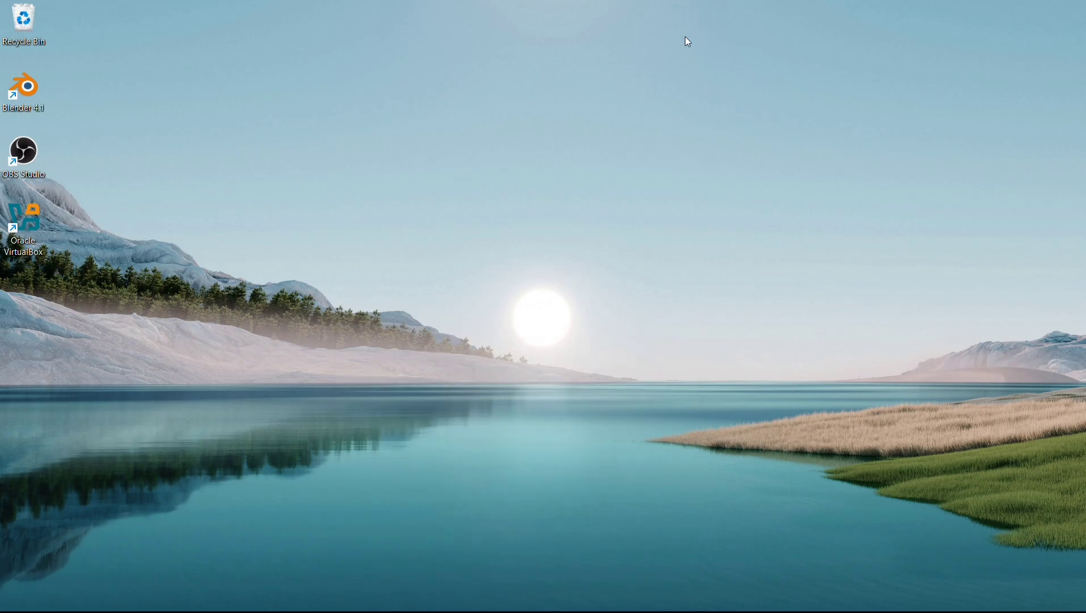
Return to Google Chrome, close the old test tabs and search for youtube in a fresh tab
{"action": "left_click", "coordinate": [645, 593]}
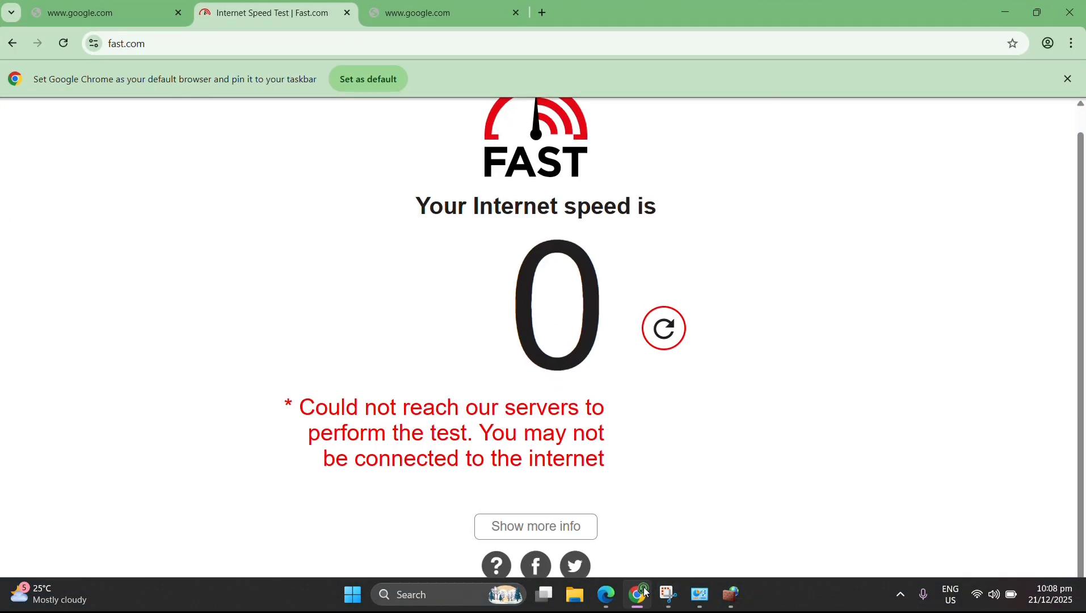
{"action": "left_click", "coordinate": [348, 13]}
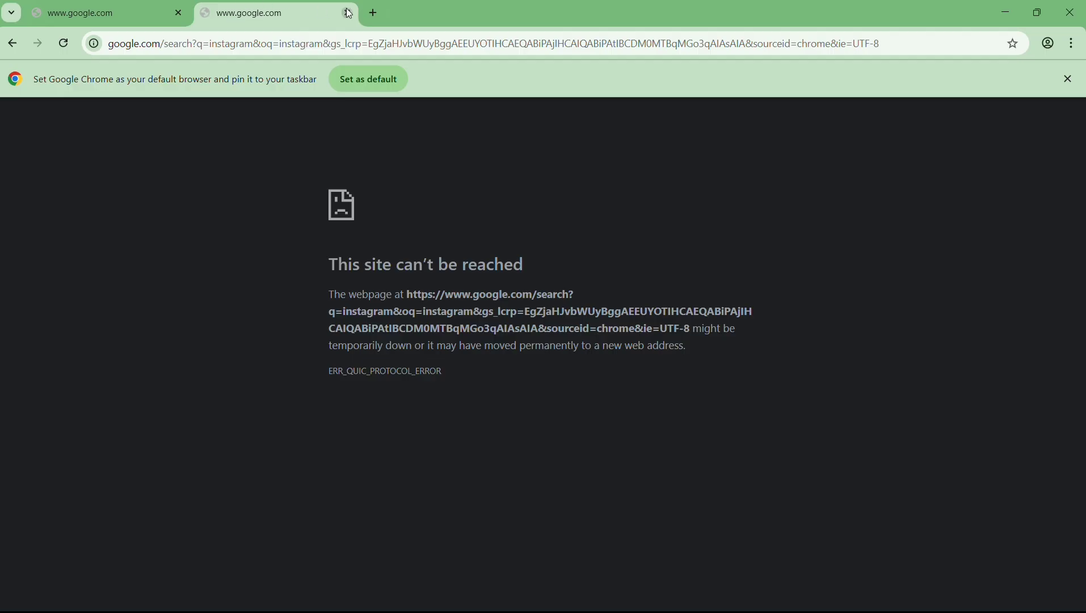
{"action": "left_click", "coordinate": [350, 14]}
{"action": "left_click", "coordinate": [203, 13]}
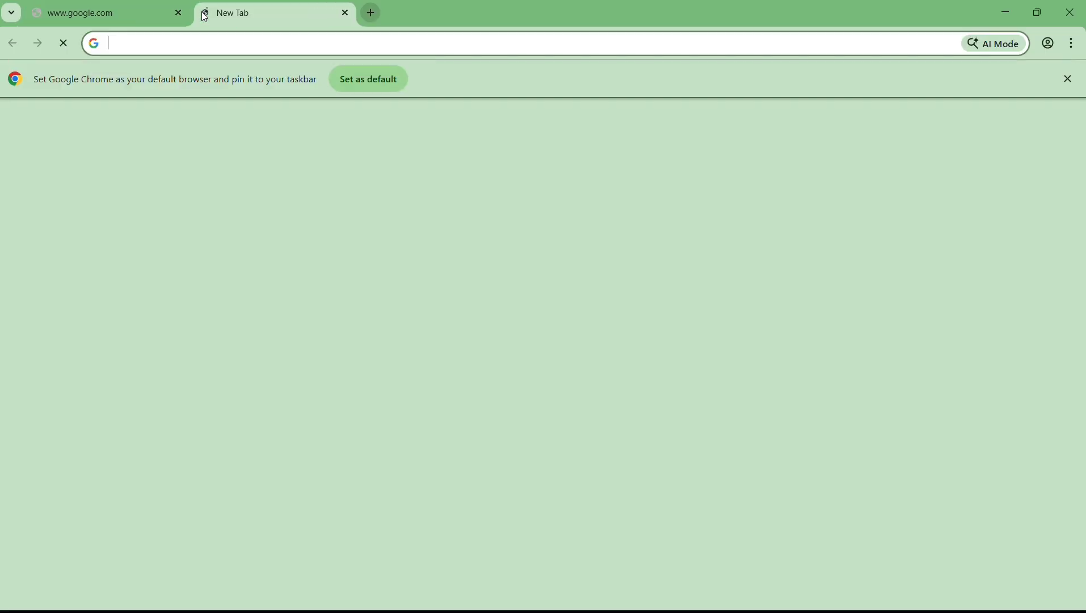
{"action": "left_click", "coordinate": [177, 12]}
{"action": "left_click", "coordinate": [181, 42]}
{"action": "type", "text": "youtube"}
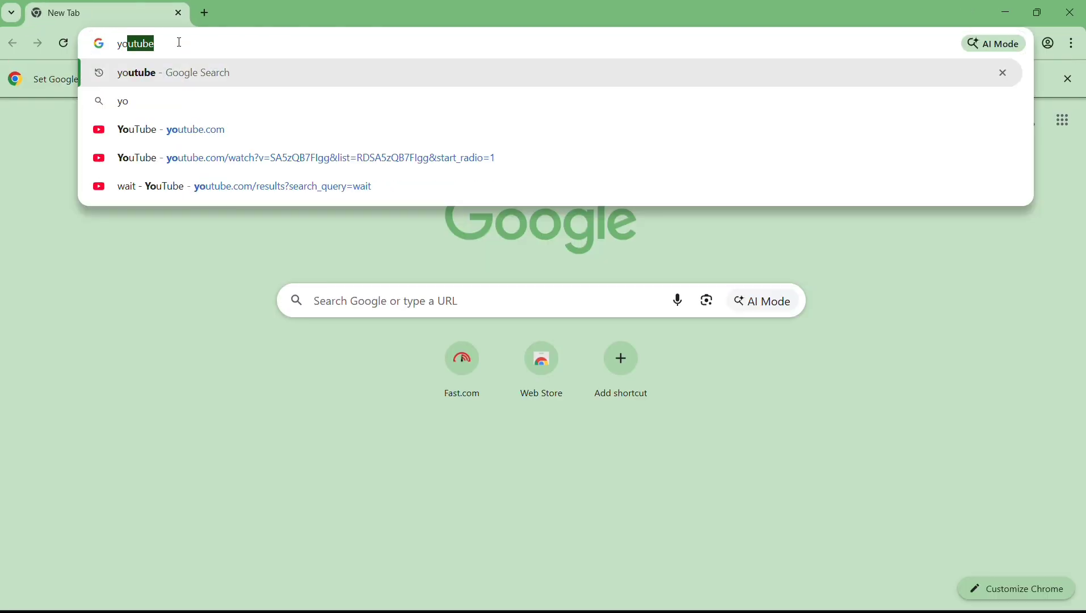
{"action": "key", "text": "Return"}
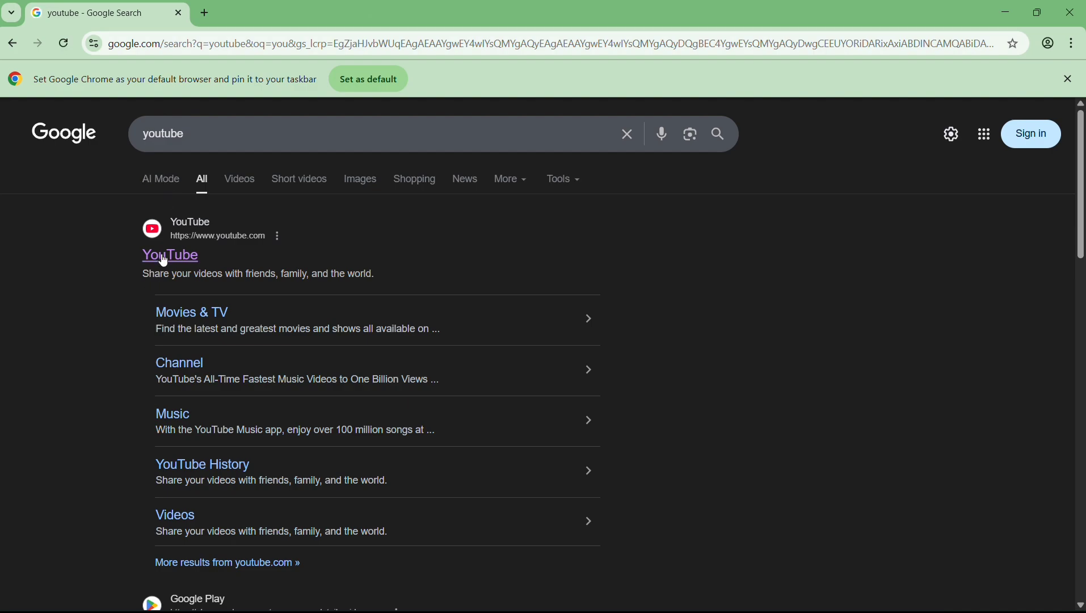
Open YouTube from the search results, close the Google results tab and search YouTube for wait
{"action": "left_click", "coordinate": [163, 258]}
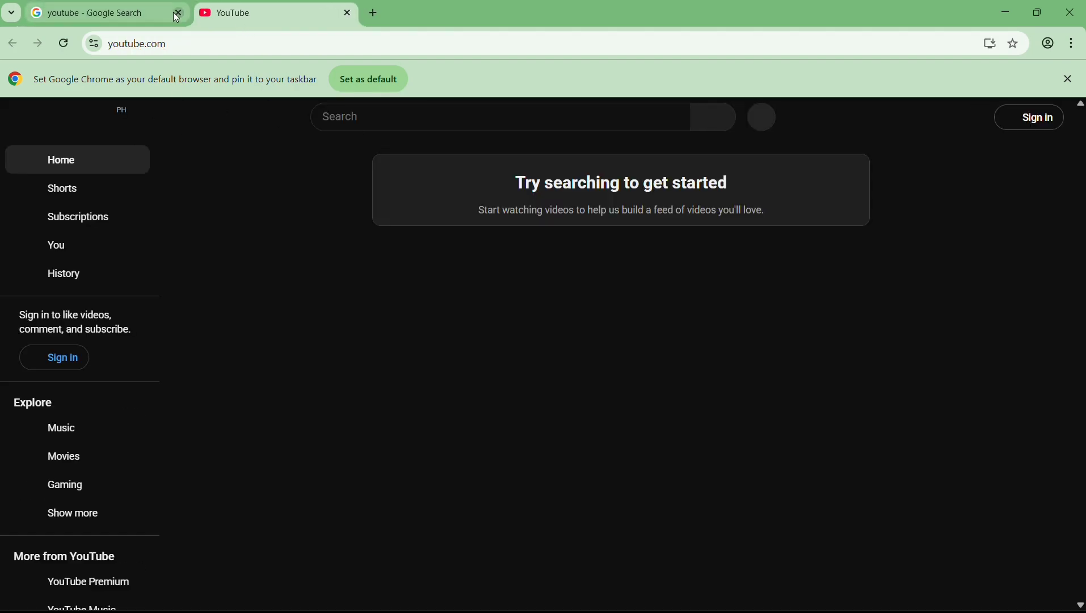
{"action": "left_click", "coordinate": [178, 13]}
{"action": "left_click", "coordinate": [396, 118]}
{"action": "type", "text": "w"}
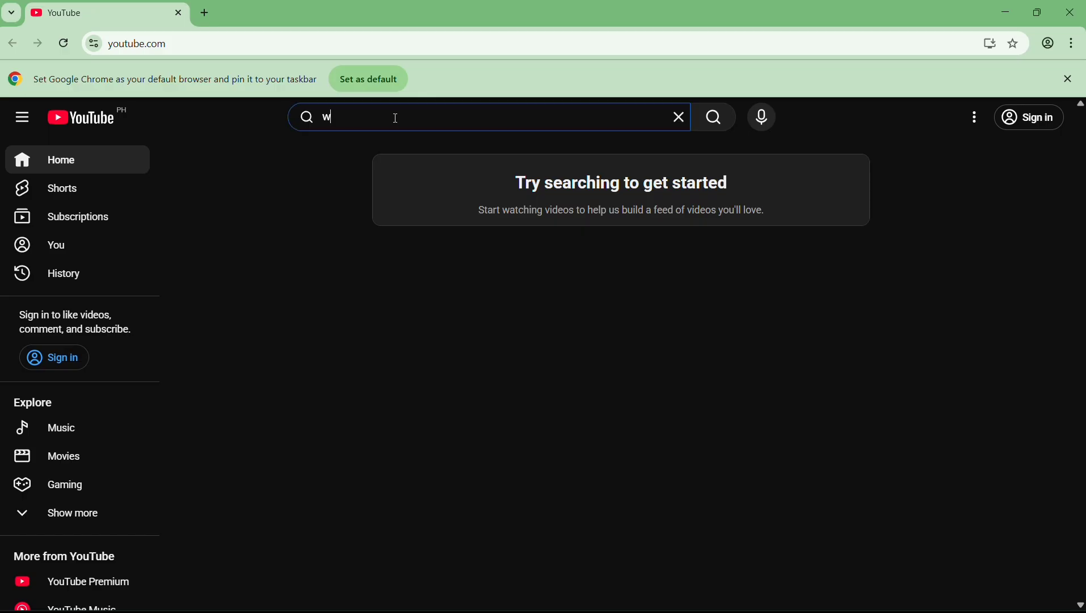
{"action": "key", "text": "BackSpace"}
{"action": "type", "text": "wait"}
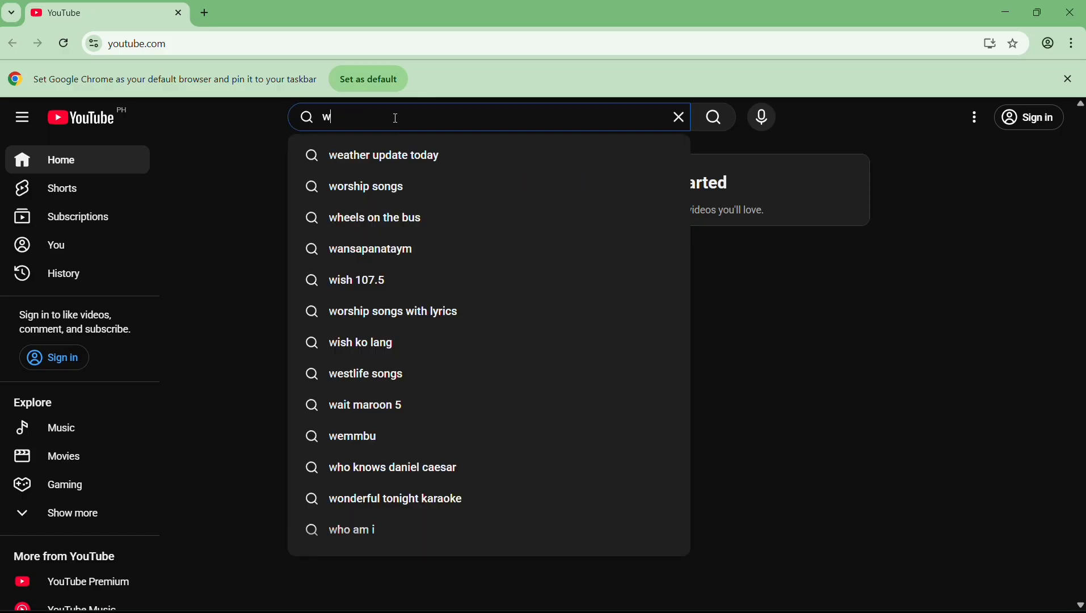
{"action": "key", "text": "Return"}
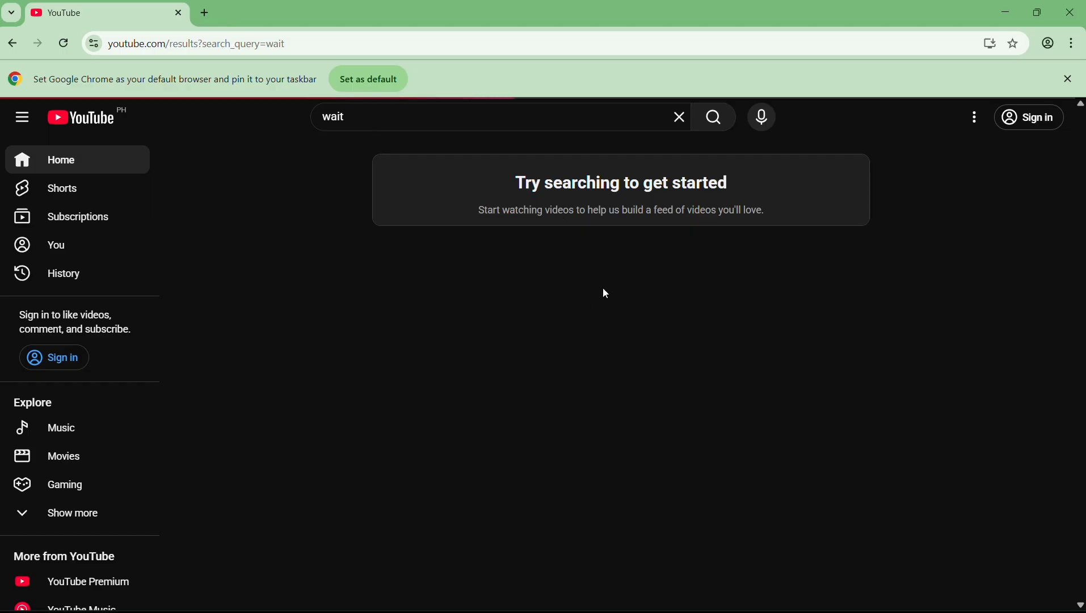
Play Maroon 5 - Wait (Audio), skip the ad and jump ahead to about the middle of the video
{"action": "left_click", "coordinate": [416, 290]}
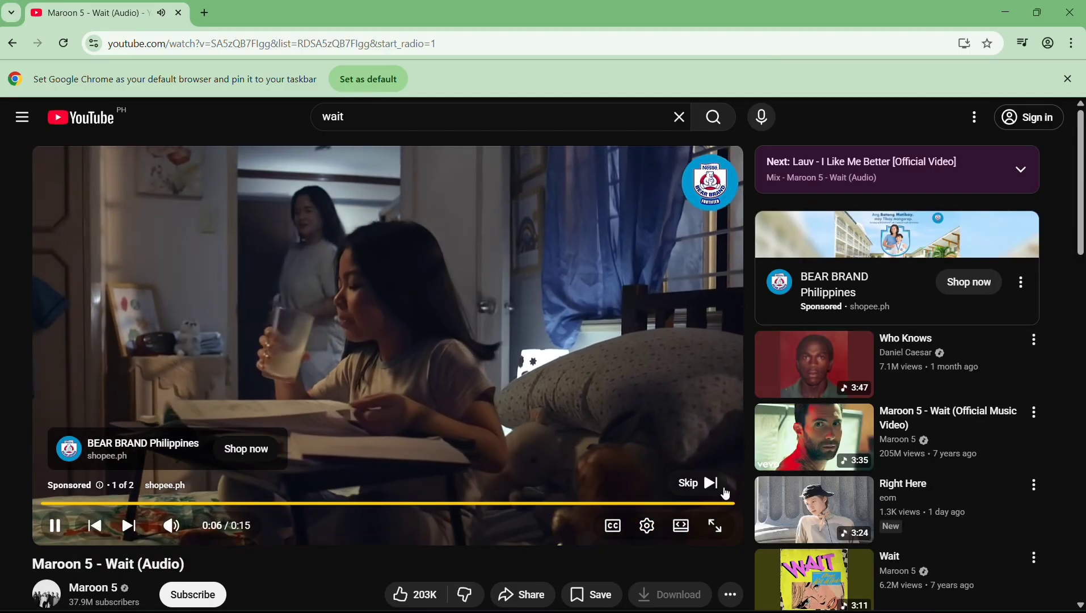
{"action": "left_click", "coordinate": [726, 492]}
{"action": "left_click_drag", "start_coordinate": [363, 504], "coordinate": [514, 469]}
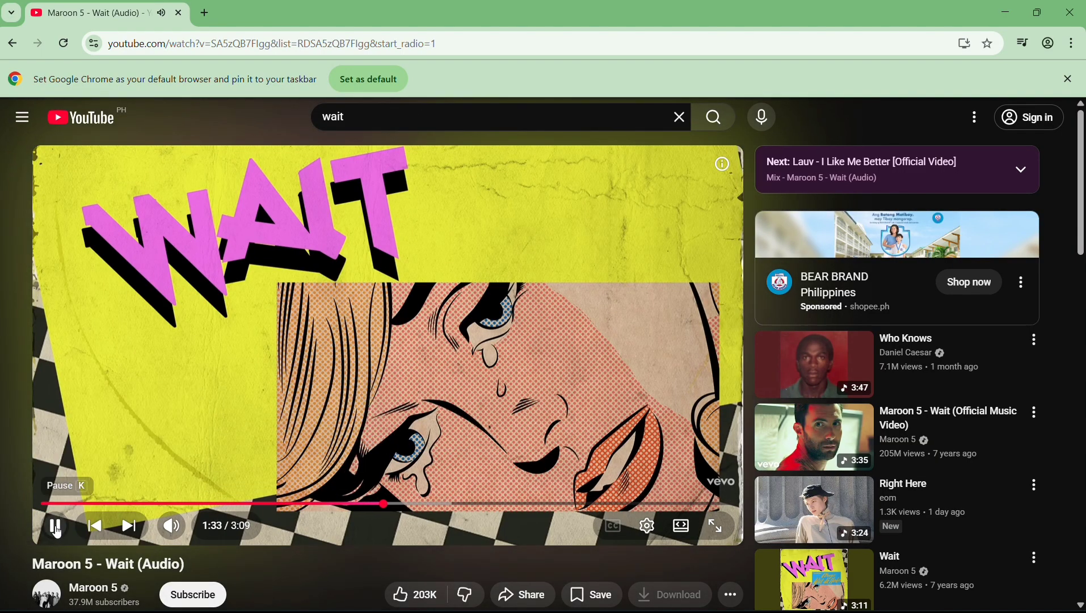
Run the fast.com speed test in a new tab
{"action": "left_click", "coordinate": [206, 13]}
{"action": "type", "text": "fa"}
{"action": "key", "text": "Return"}
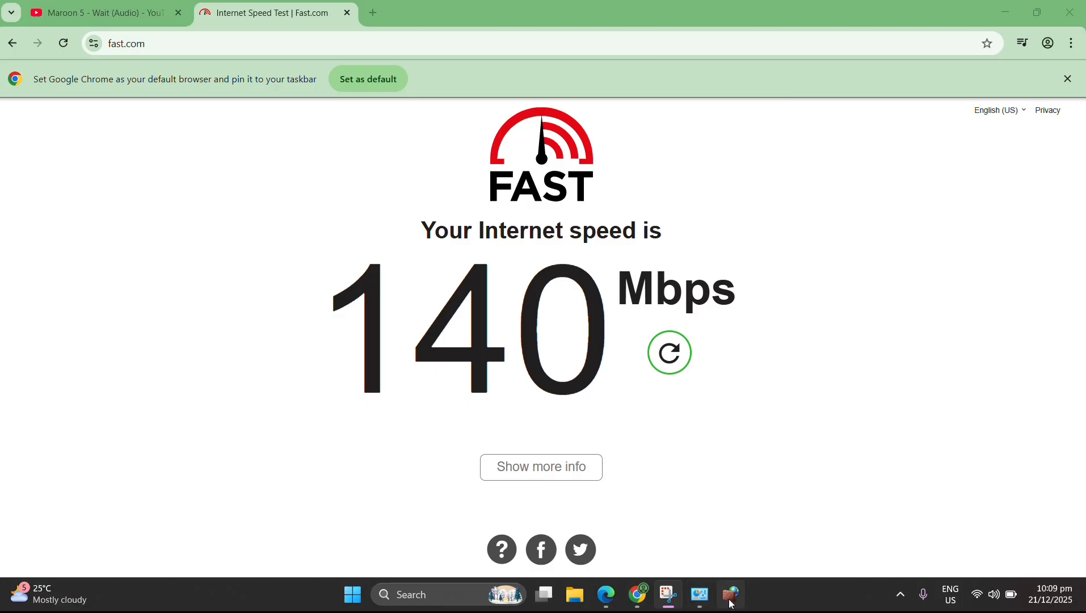
Switch back to Windows Defender Firewall with Advanced Security and delete the chrome outbound rule
{"action": "left_click", "coordinate": [1004, 10]}
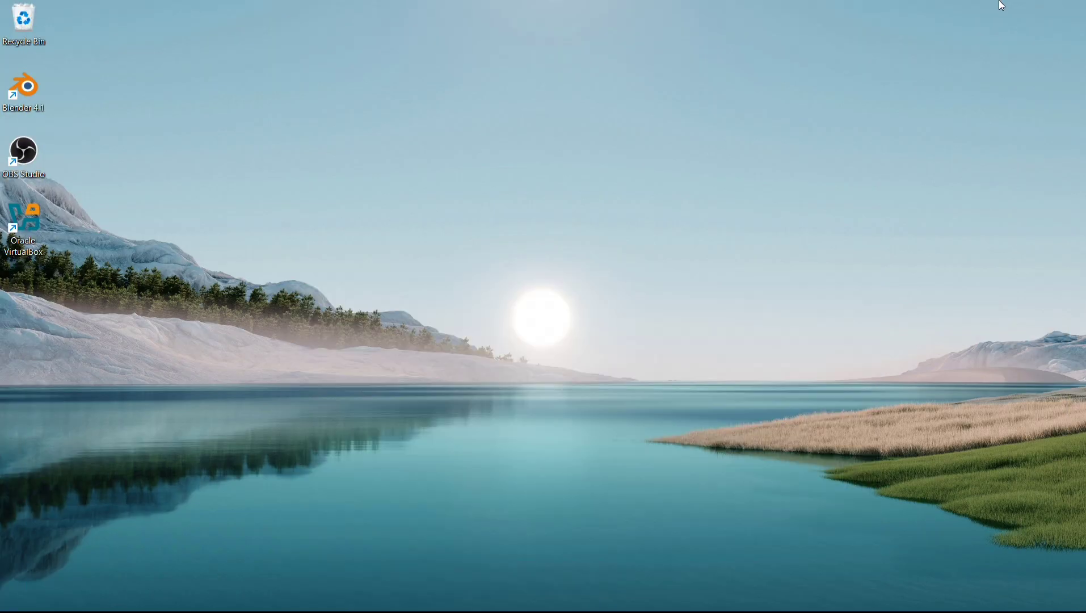
{"action": "left_click", "coordinate": [732, 595]}
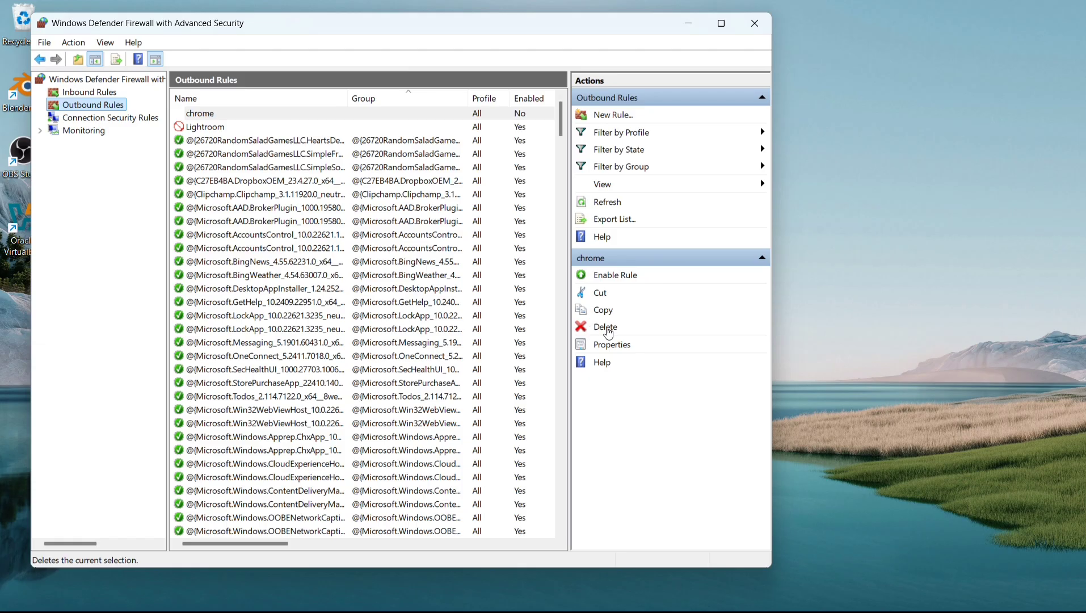
{"action": "left_click", "coordinate": [605, 328]}
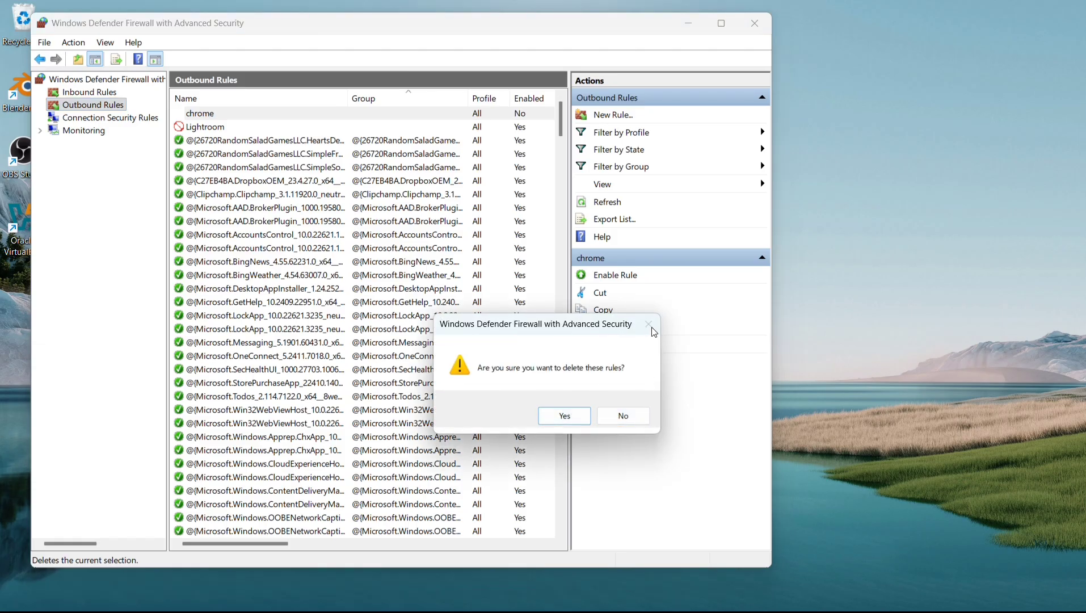
{"action": "left_click", "coordinate": [621, 415]}
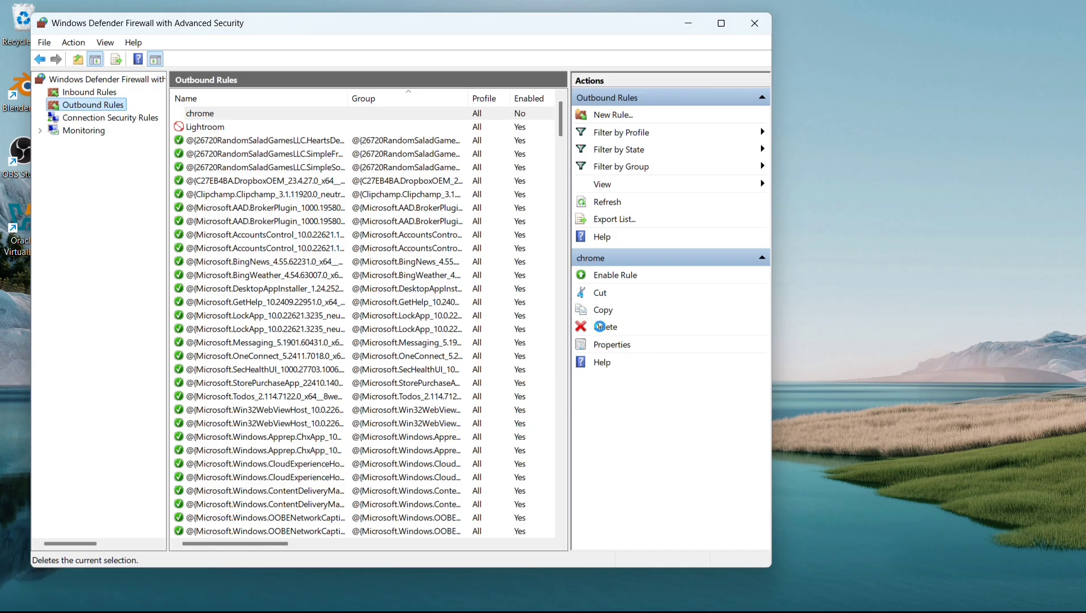
{"action": "left_click", "coordinate": [599, 327]}
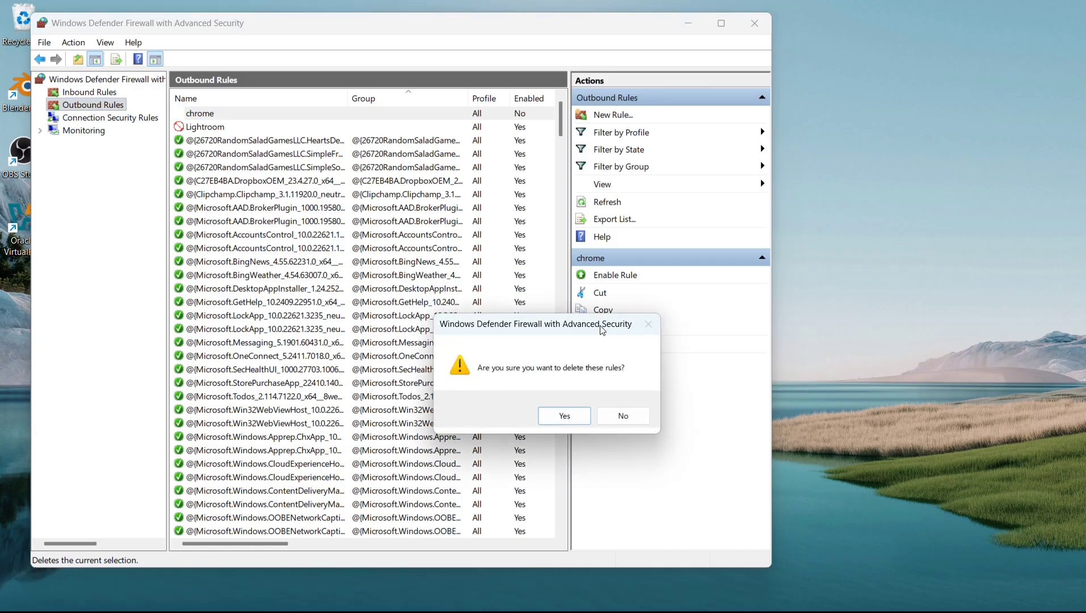
{"action": "left_click", "coordinate": [564, 416]}
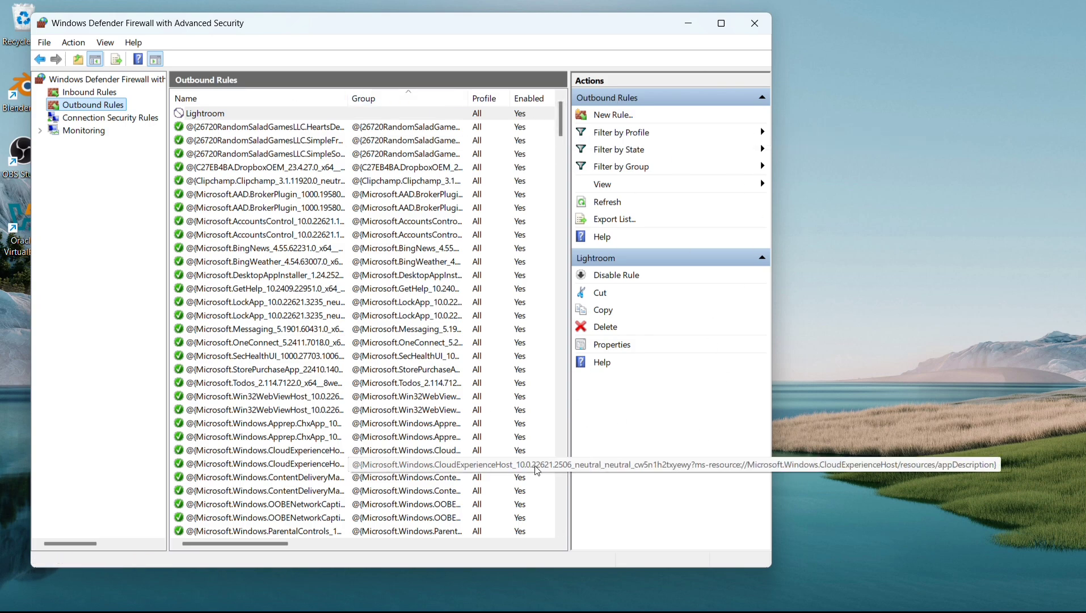
Minimize the firewall window and switch back to Google Chrome
{"action": "left_click", "coordinate": [688, 23]}
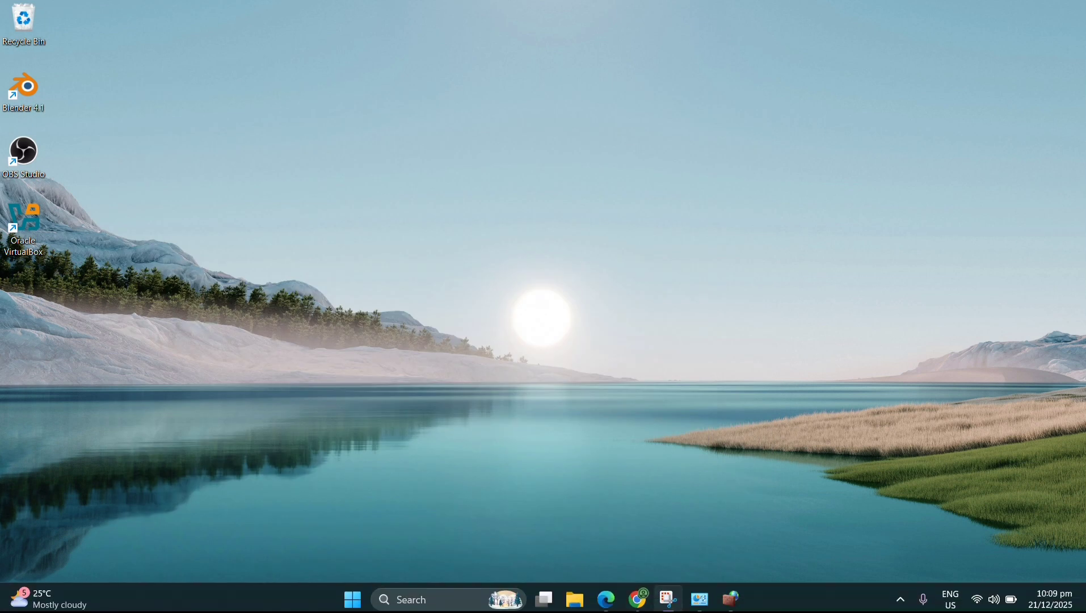
{"action": "left_click", "coordinate": [638, 594]}
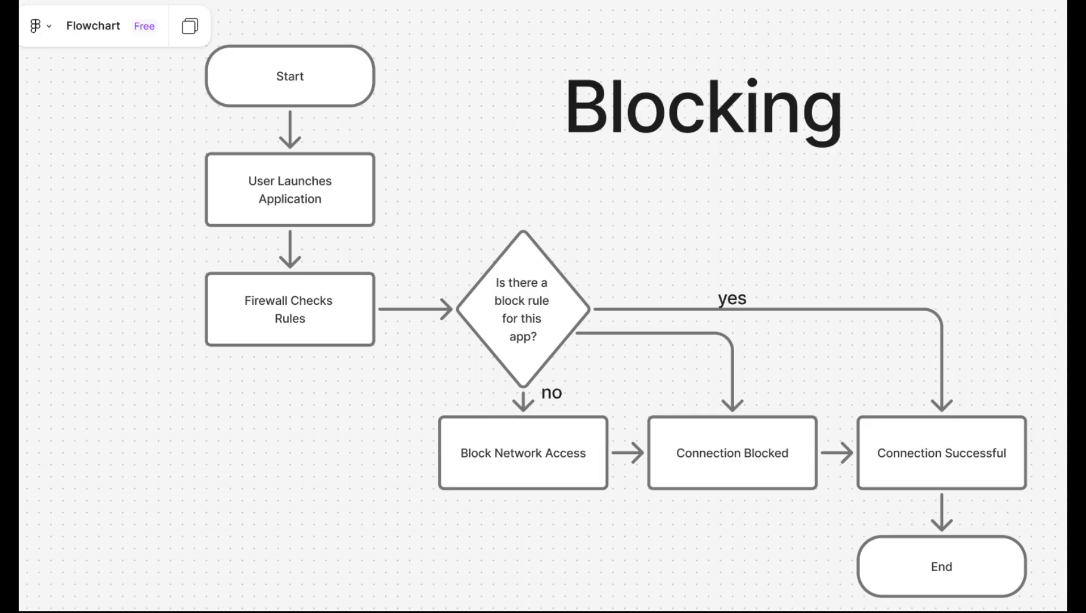